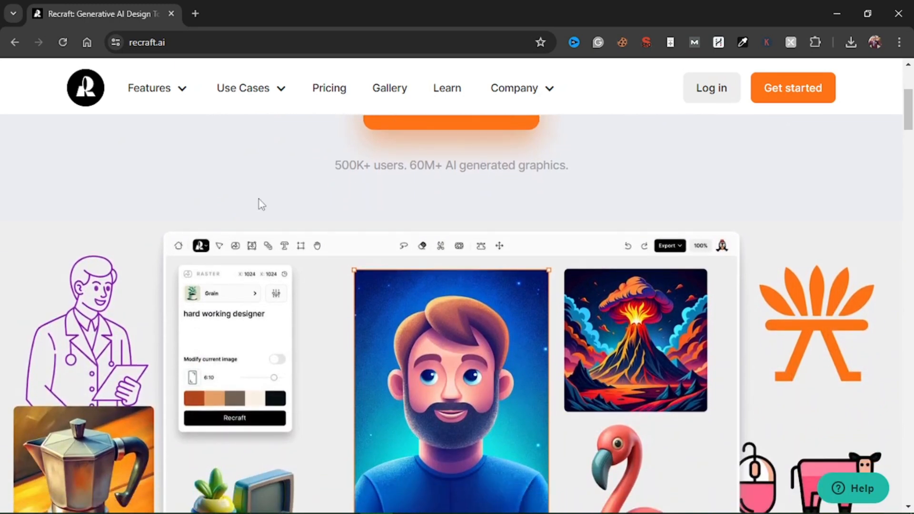
Examine the Recraft home page's description of the AI design tool and its sample graphics.
scroll(473, 329, "down", 1)
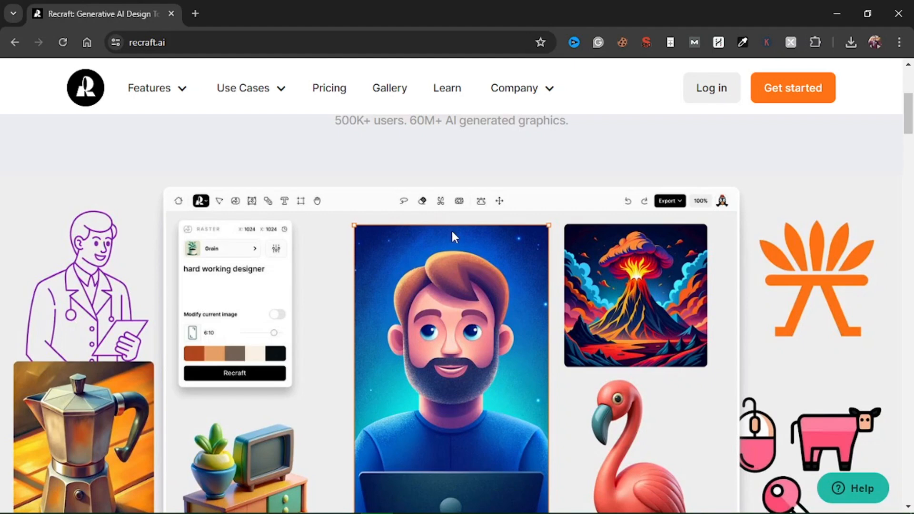
scroll(451, 230, "down", 3)
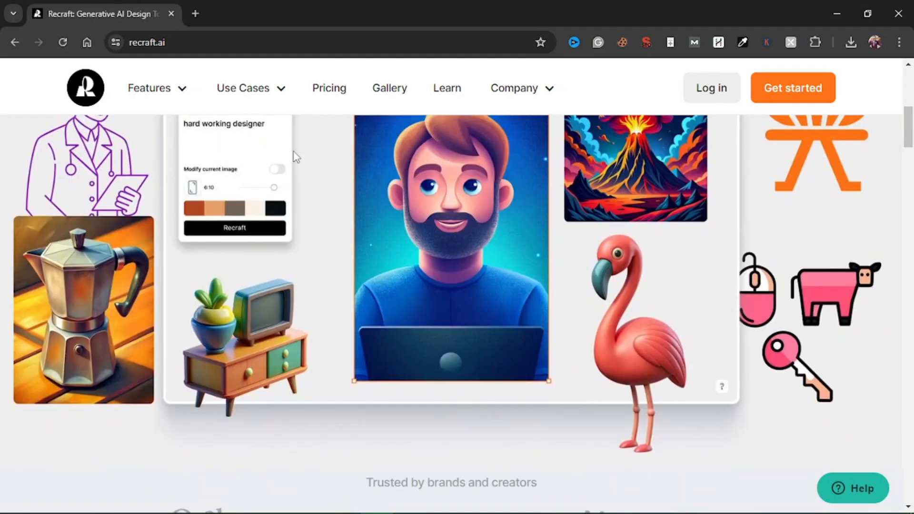
scroll(507, 293, "up", 8)
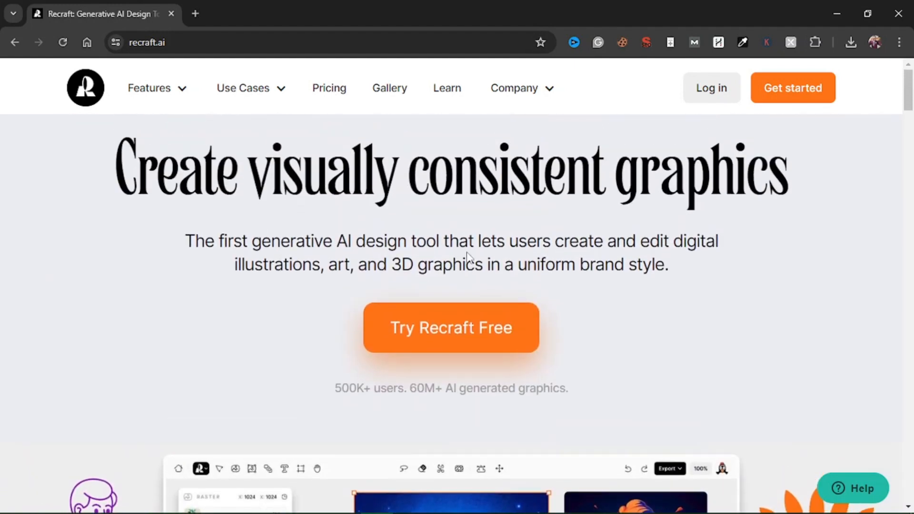
scroll(530, 288, "down", 5)
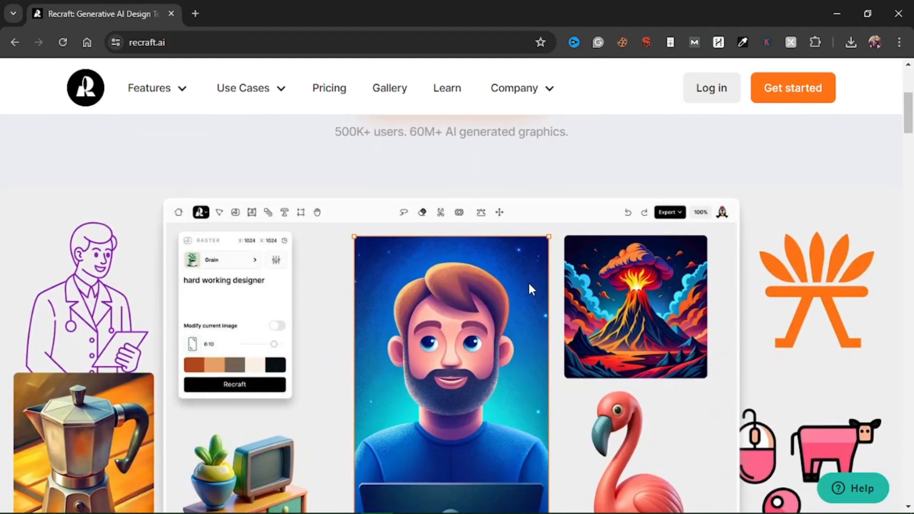
scroll(531, 287, "down", 3)
scroll(531, 286, "up", 8)
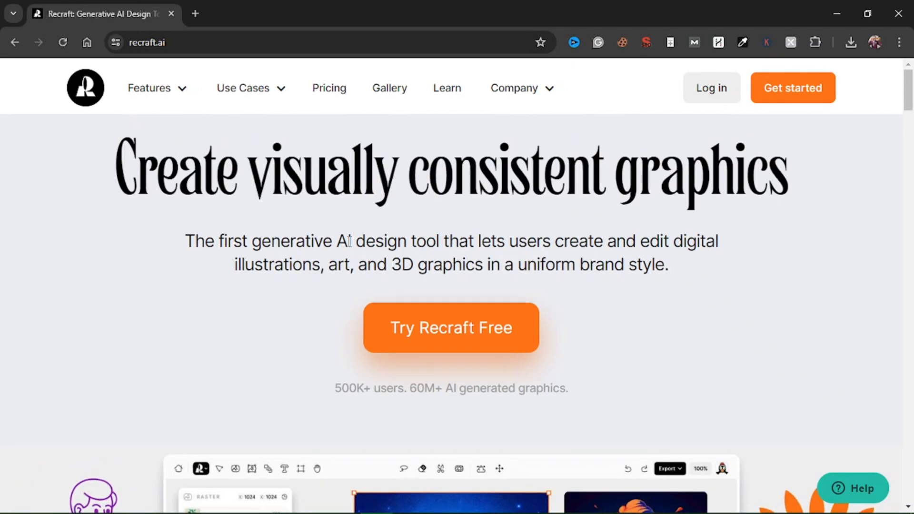
left_click_drag(392, 265, 484, 265)
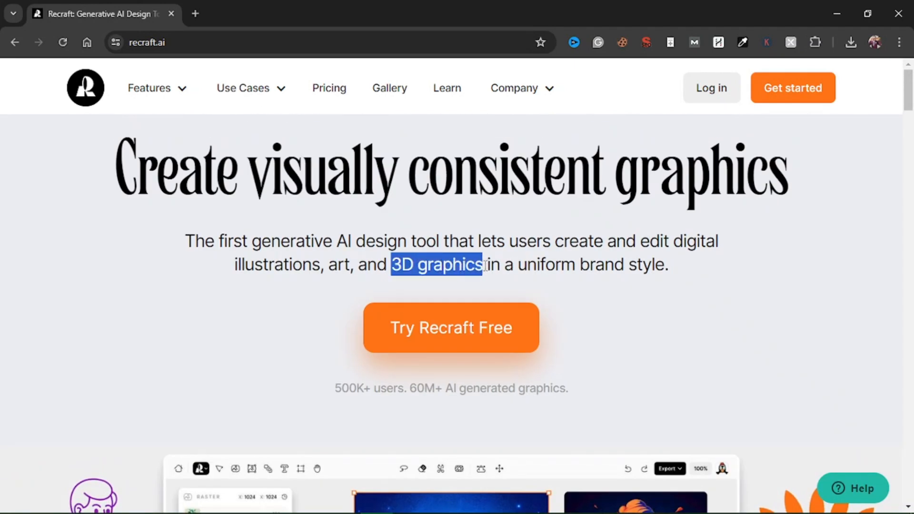
left_click(305, 216)
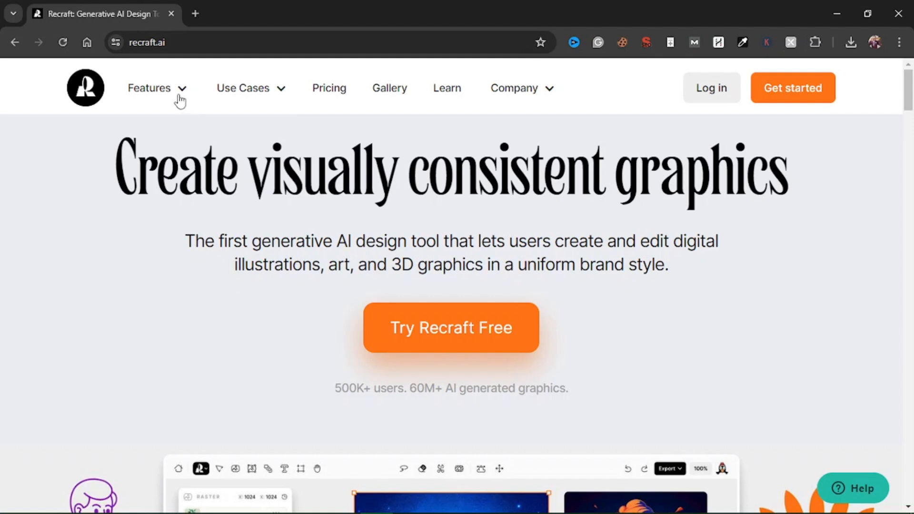
mouse_move(178, 96)
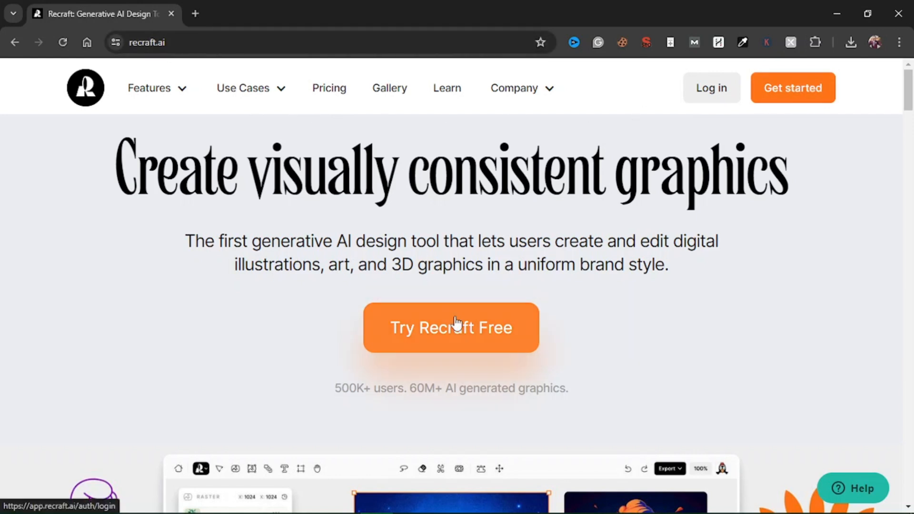
Log in to the Recraft account and look through the example projects on the Projects page.
left_click(717, 93)
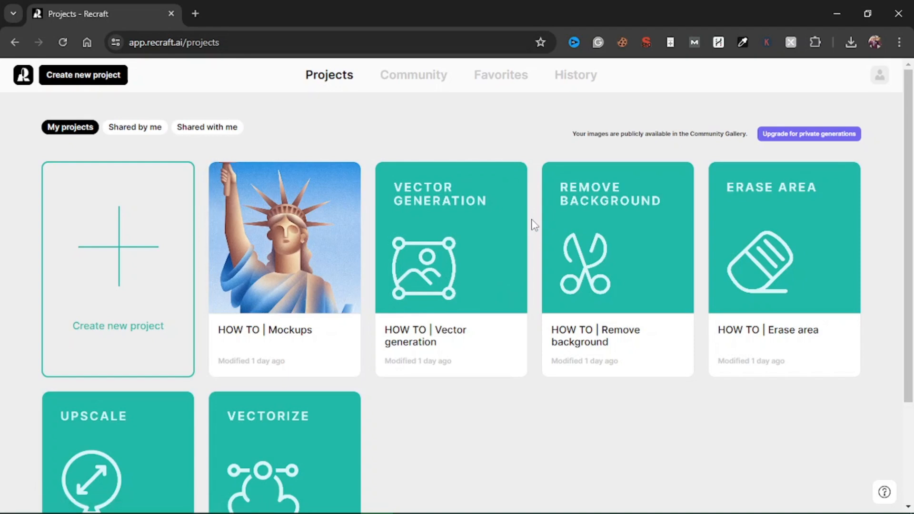
scroll(534, 225, "down", 3)
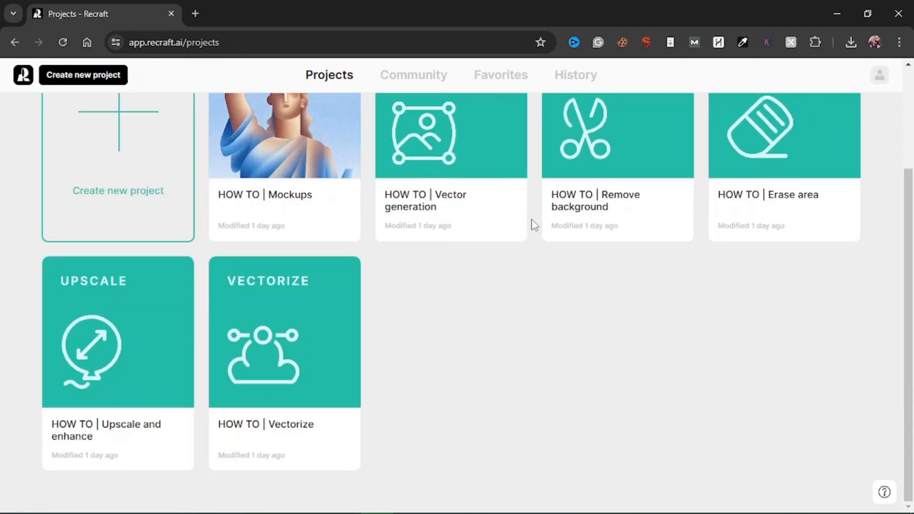
scroll(534, 225, "up", 3)
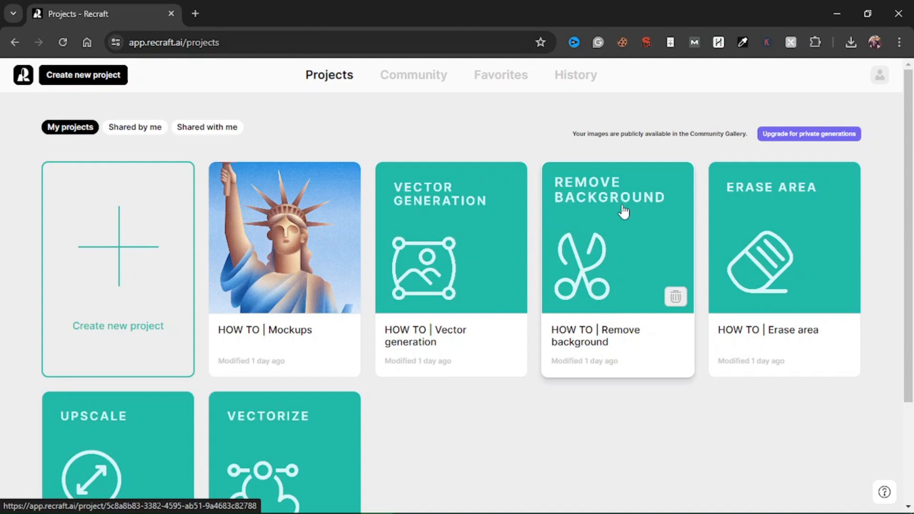
Create a new project, dismiss the undo/redo tip, and add a new raster image.
left_click(125, 270)
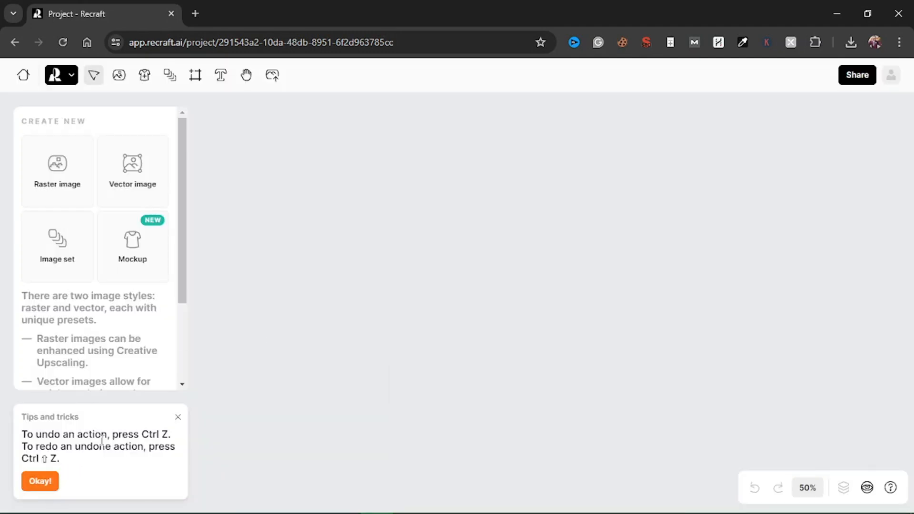
left_click(40, 482)
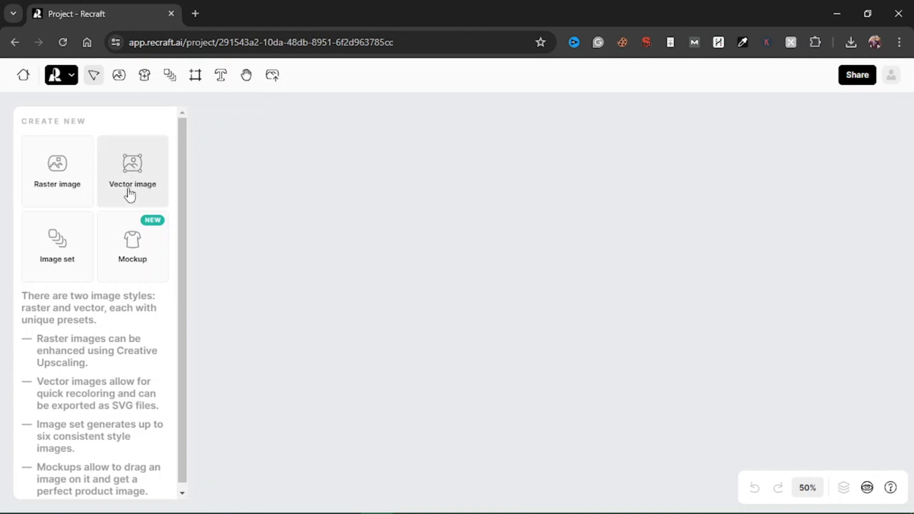
left_click(74, 179)
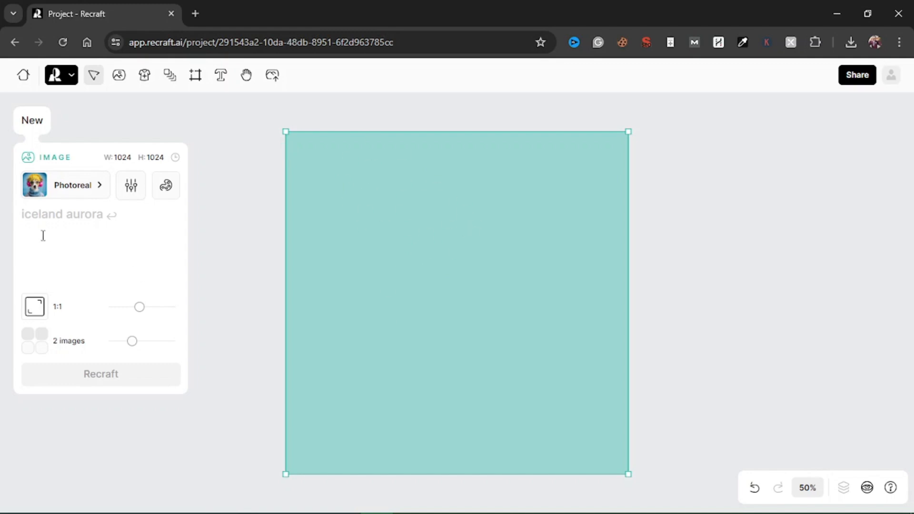
Open the style library and look through the raster Photorealism styles.
left_click(100, 185)
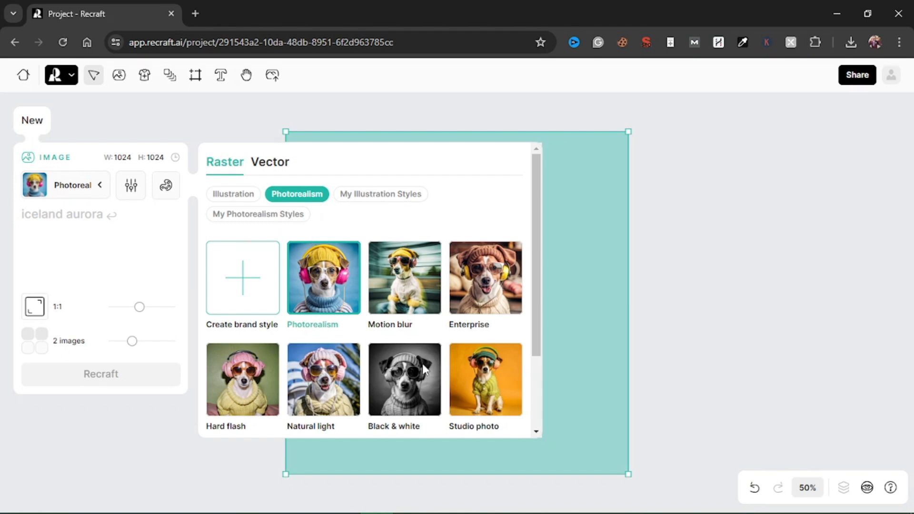
scroll(496, 291, "down", 1)
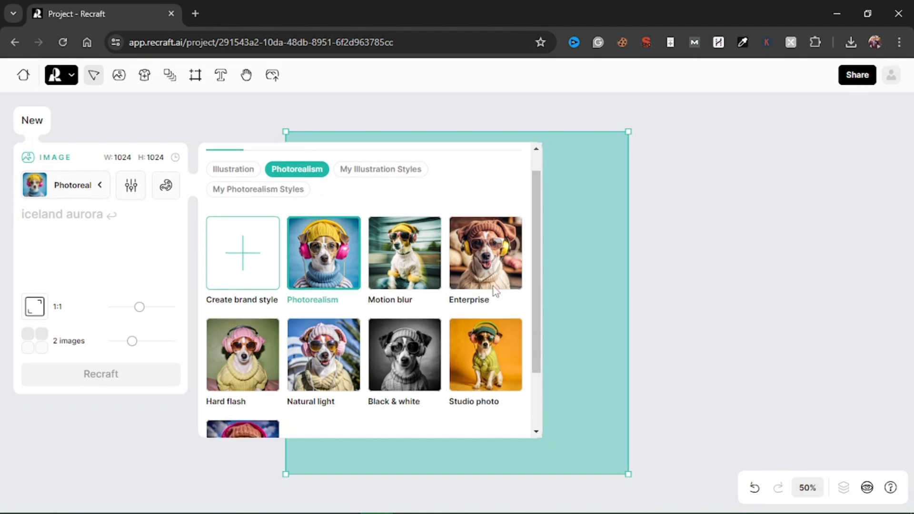
scroll(495, 291, "down", 3)
scroll(493, 284, "up", 4)
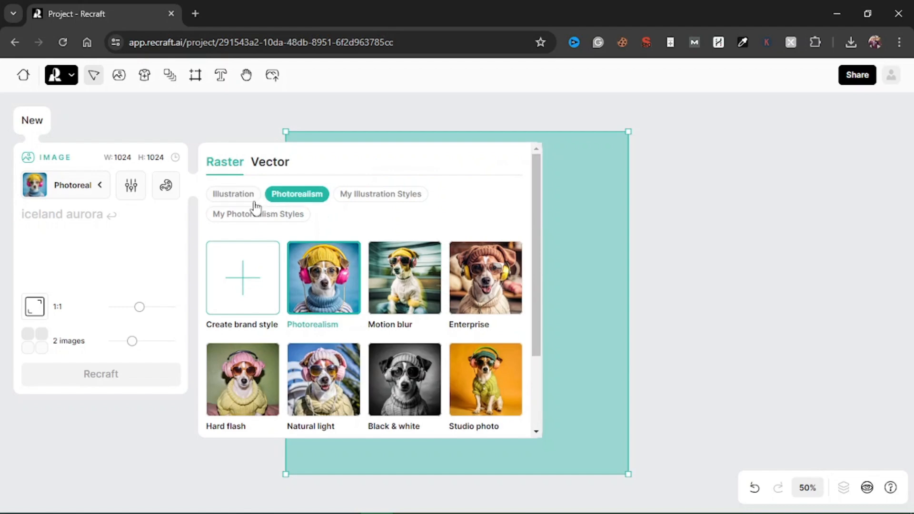
Browse the raster Illustration styles and set the image style to 3D render.
left_click(235, 196)
scroll(361, 302, "down", 6)
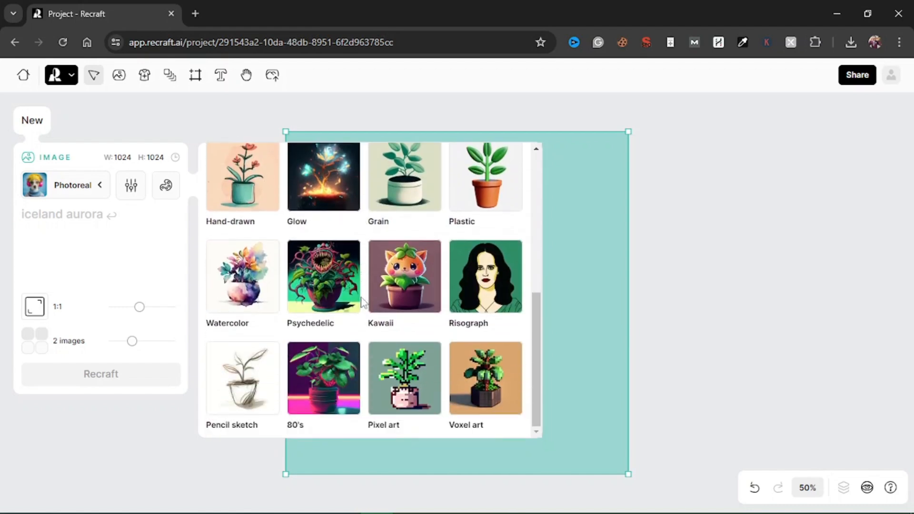
scroll(361, 302, "up", 6)
scroll(348, 310, "down", 5)
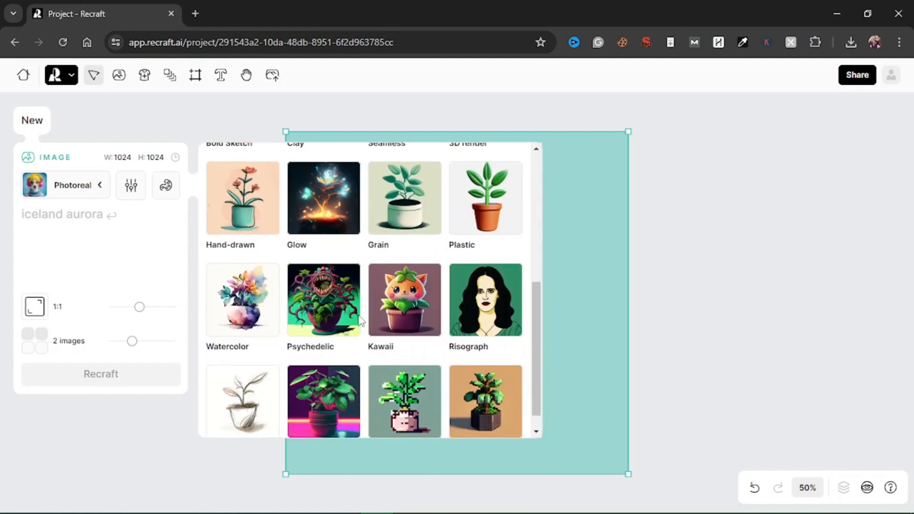
scroll(394, 303, "up", 3)
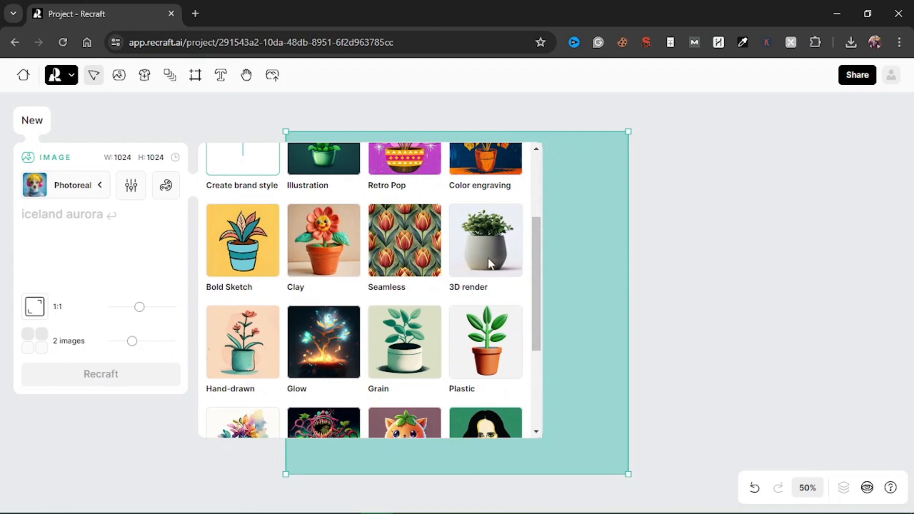
scroll(457, 283, "up", 3)
scroll(443, 282, "down", 6)
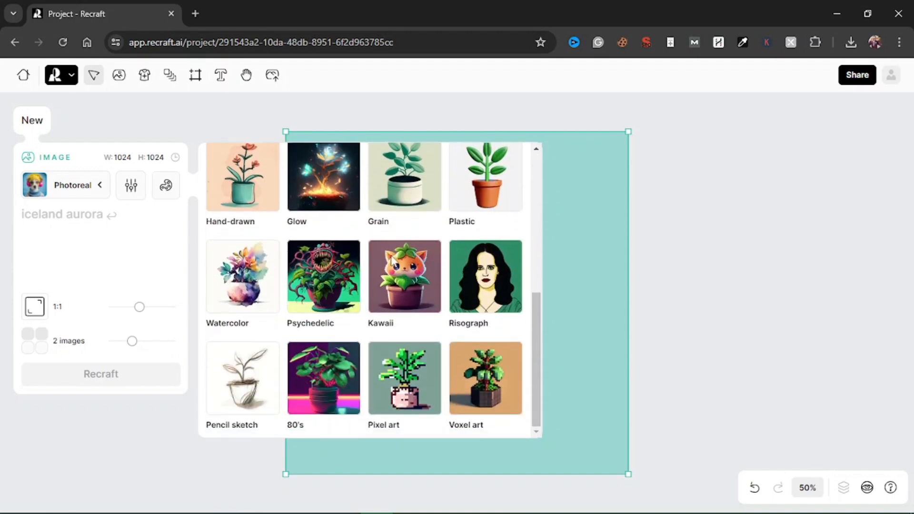
scroll(427, 316, "up", 6)
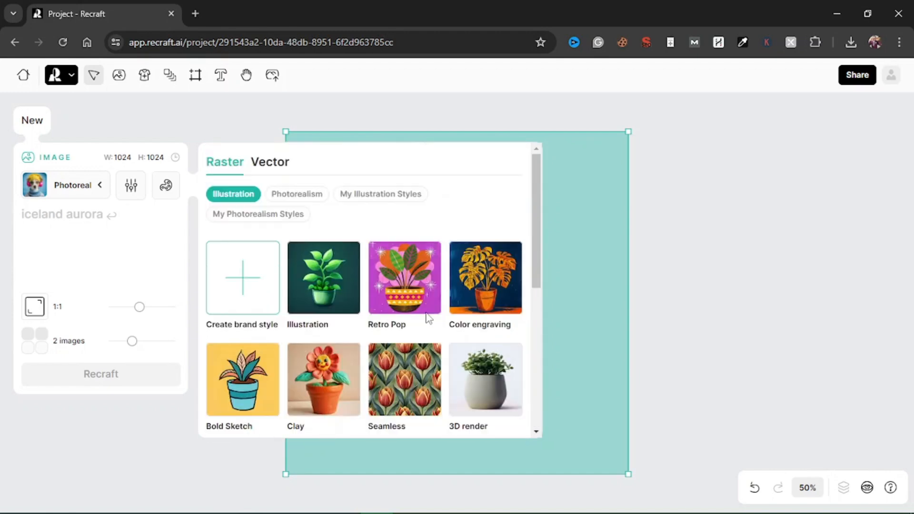
left_click(370, 195)
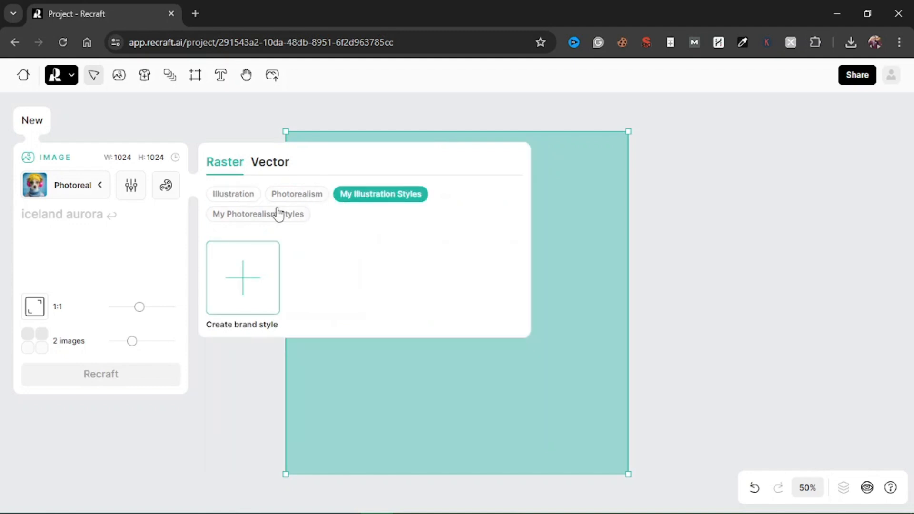
left_click(225, 198)
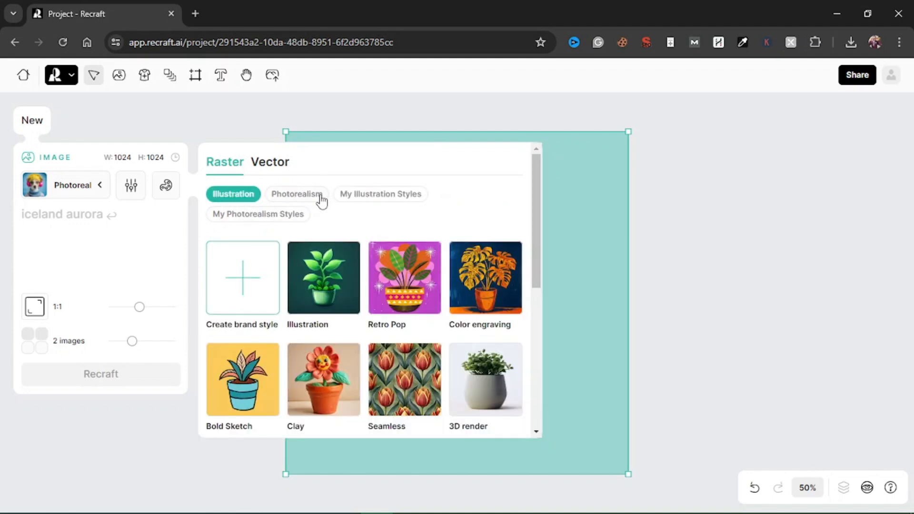
left_click(486, 381)
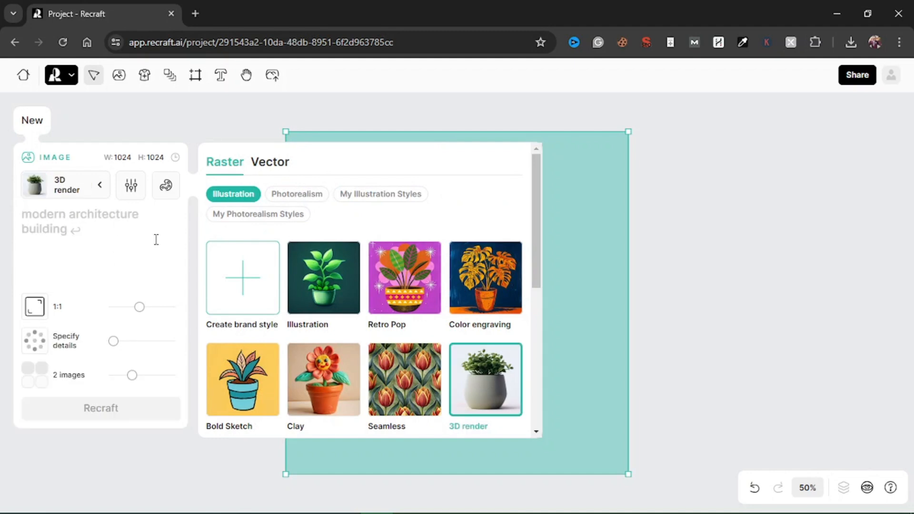
Enter "human heart" as the prompt for the image.
left_click(57, 225)
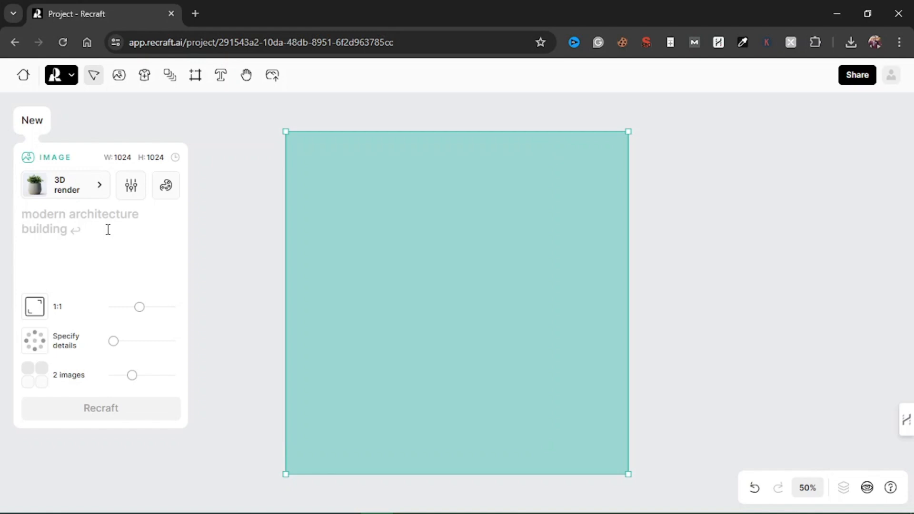
type("human ")
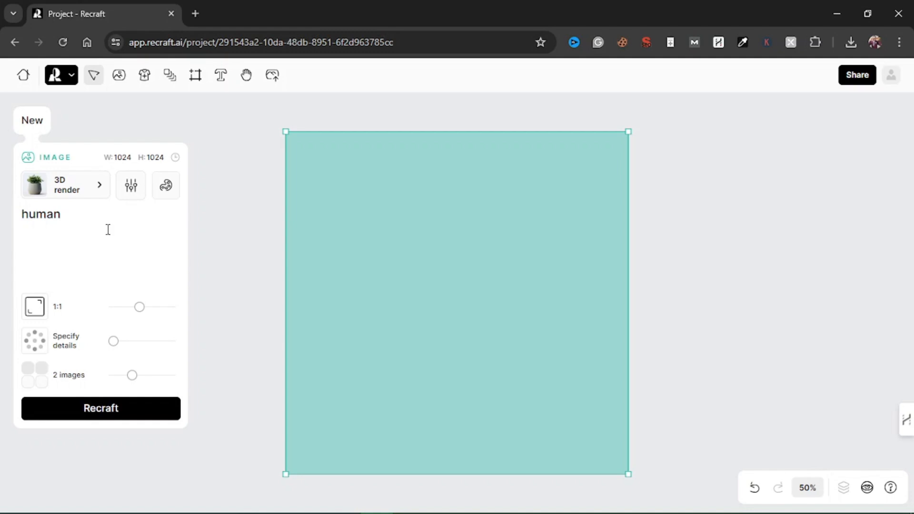
type("heart")
left_click_drag(115, 219, 19, 223)
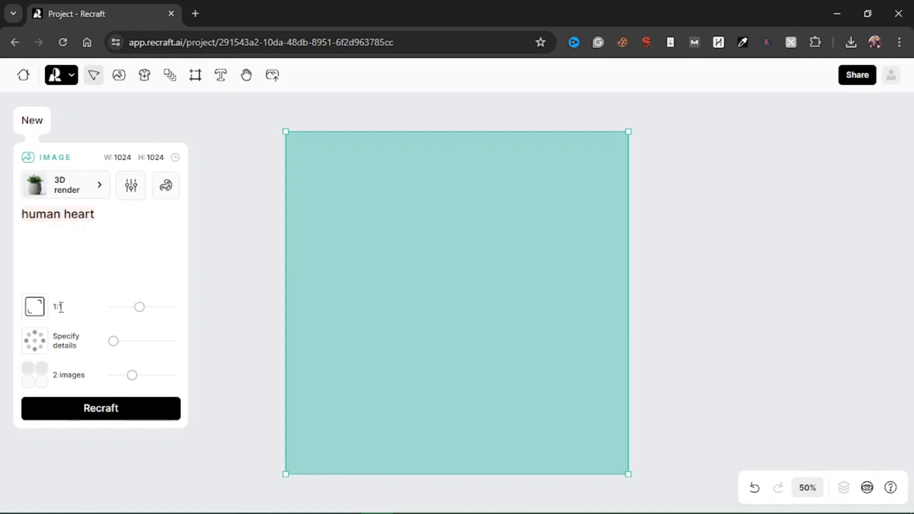
Try the Extreme level of detail and reset it to Specify details, keeping the aspect ratio at 1:1.
left_click(38, 312)
mouse_move(138, 309)
left_mouse_down()
mouse_move(117, 309)
mouse_move(140, 308)
left_mouse_up()
left_click_drag(114, 345, 178, 347)
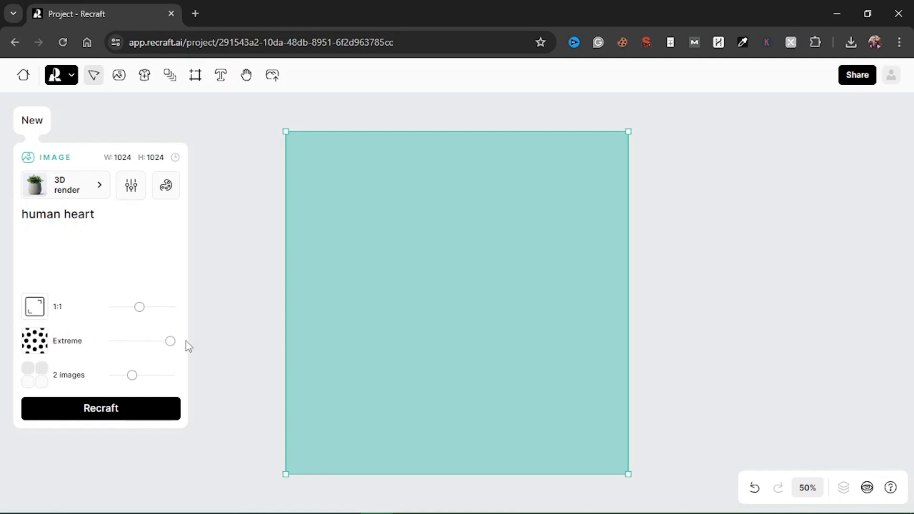
left_click(109, 342)
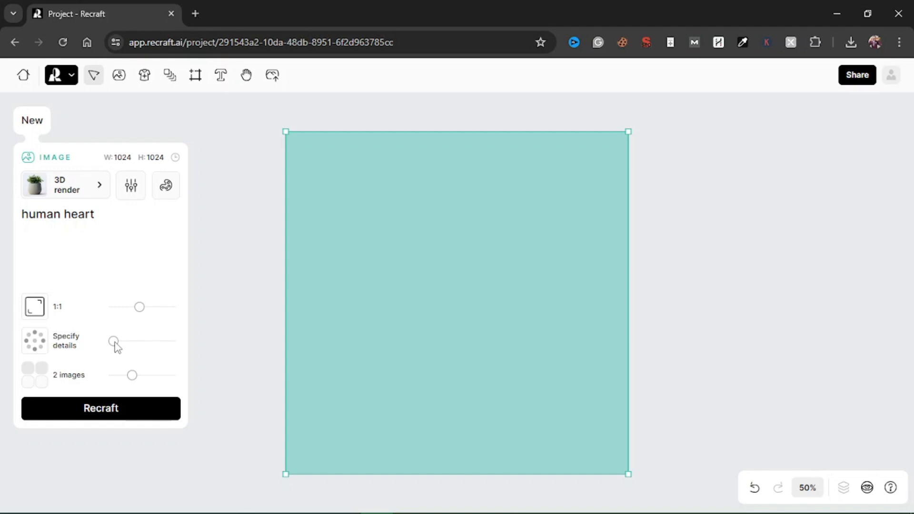
Set the number of images to 4 and generate the human heart render.
left_click_drag(133, 376, 168, 376)
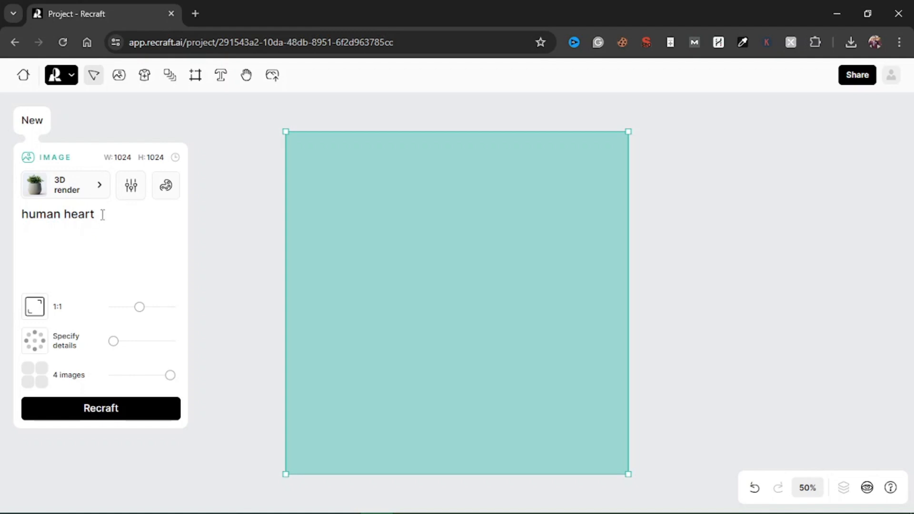
left_click(105, 408)
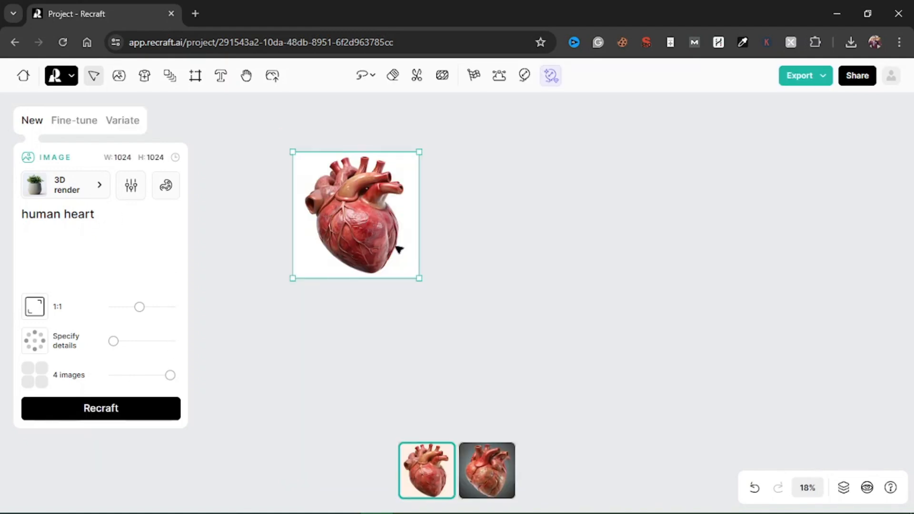
Enlarge the generated heart image to 2030 × 2030 and switch to the variant with the dark background.
left_click_drag(420, 279, 584, 104)
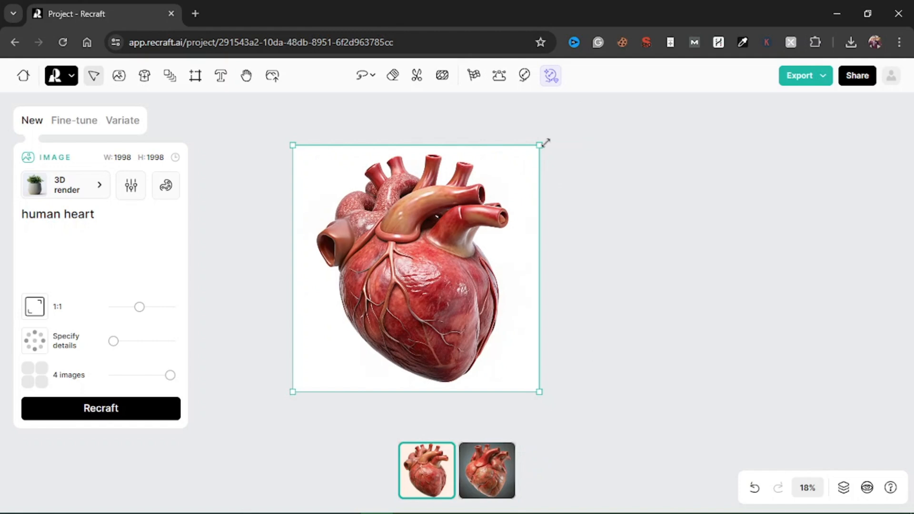
left_click_drag(542, 143, 546, 139)
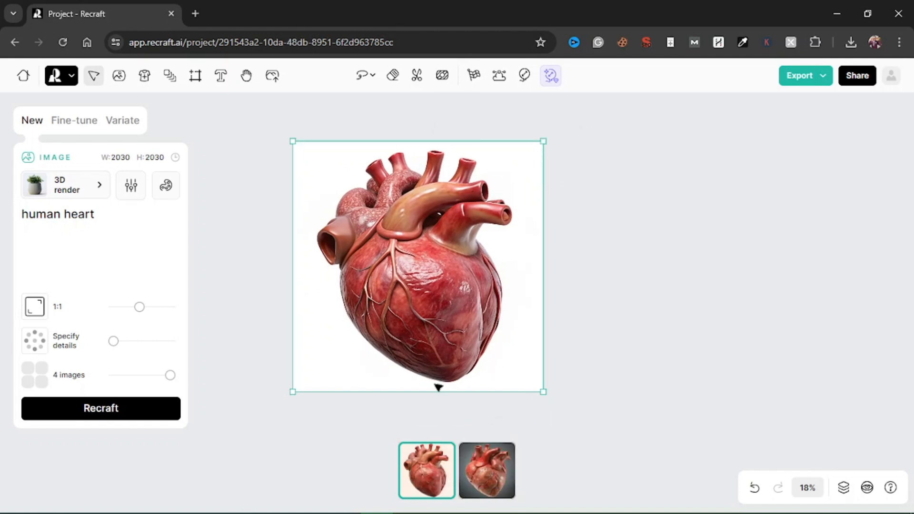
left_click(496, 475)
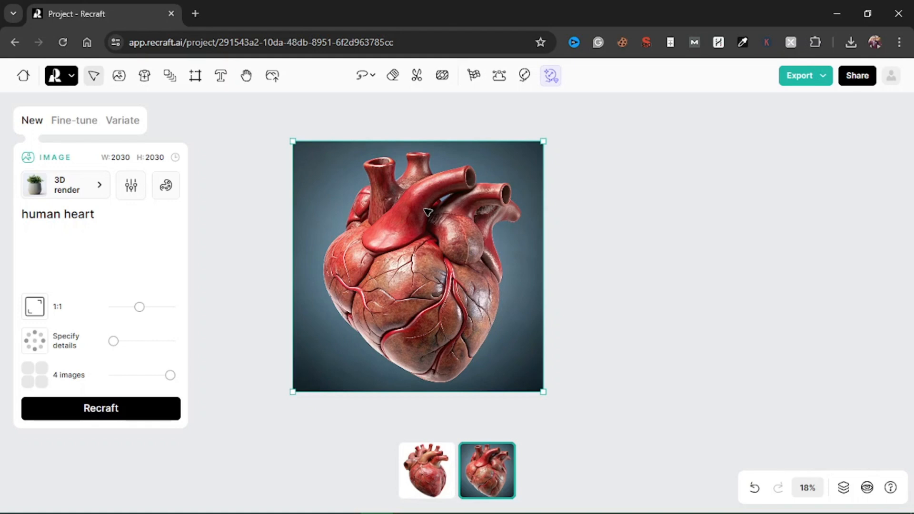
Remove the background from the heart image and reposition the cutout near the middle of the canvas.
mouse_move(443, 76)
left_click(418, 76)
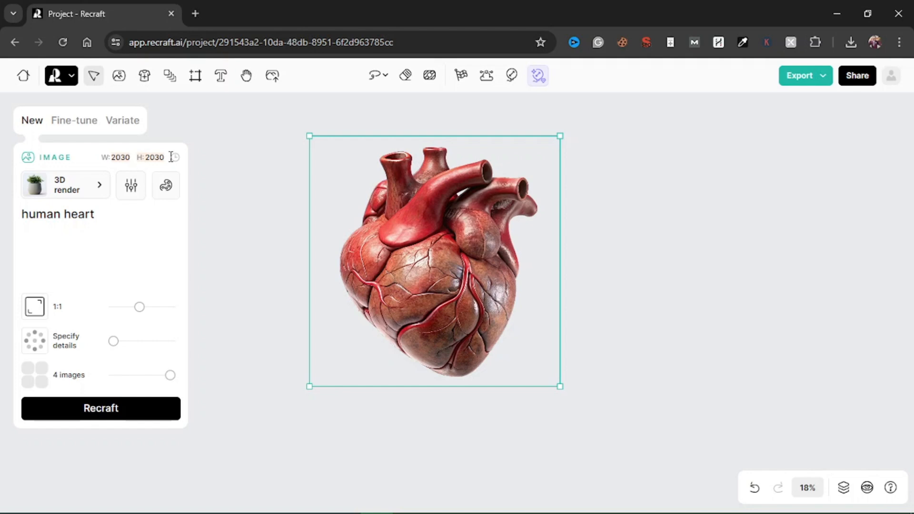
left_click_drag(456, 245, 490, 270)
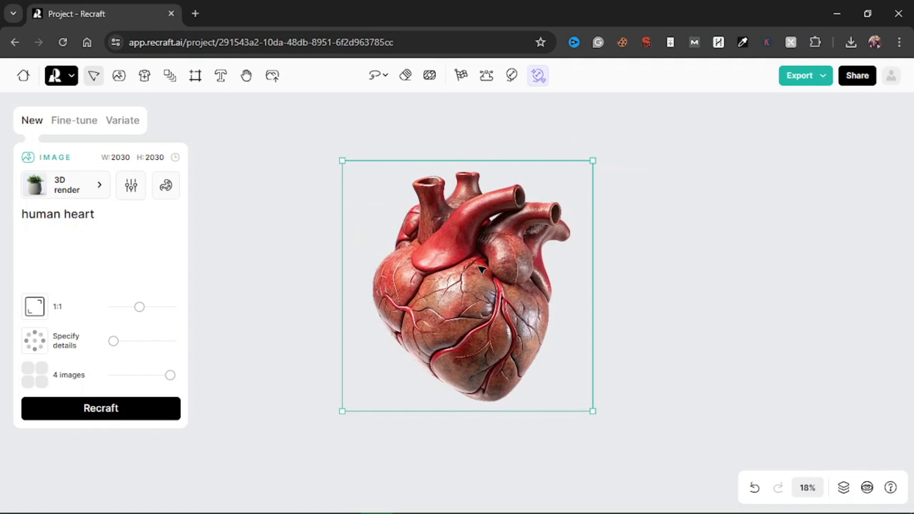
left_click_drag(482, 270, 481, 246)
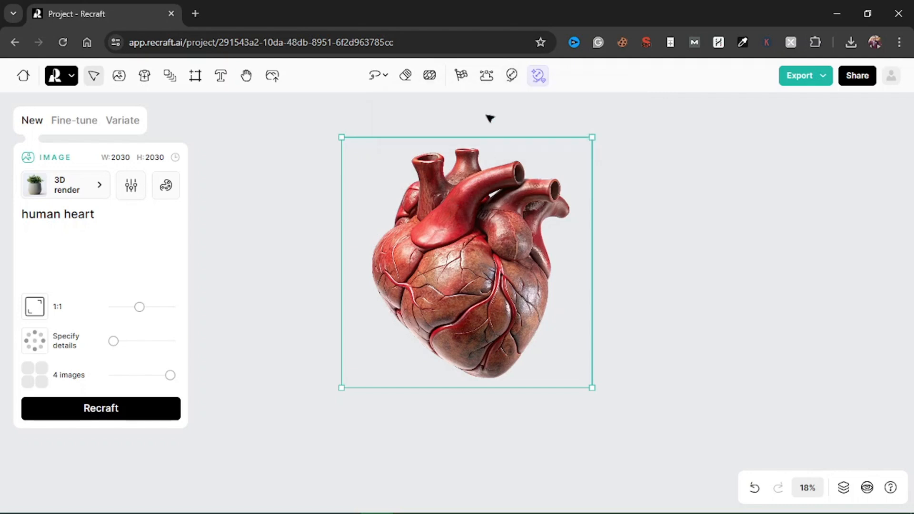
Upscale the heart image to 4096 × 4096 and reposition it on the canvas to inspect its detail.
left_click(513, 76)
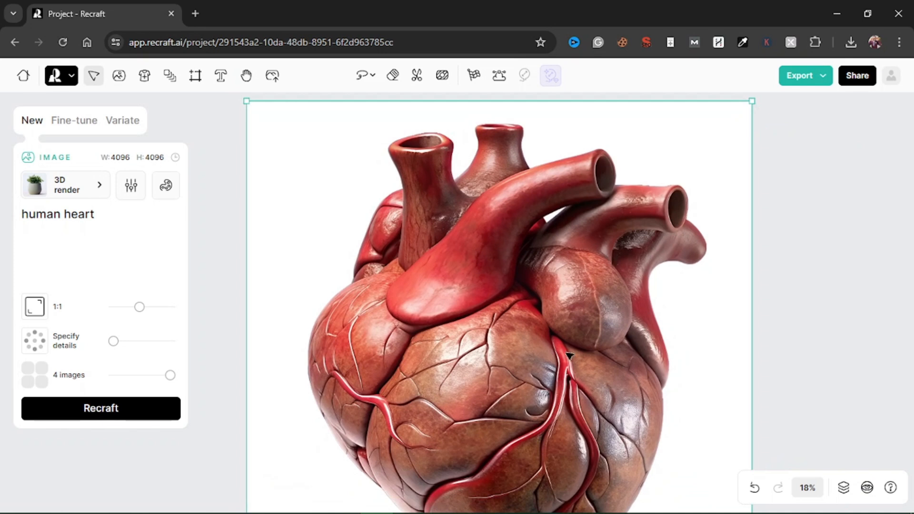
scroll(569, 355, "down", 3)
scroll(568, 353, "up", 3)
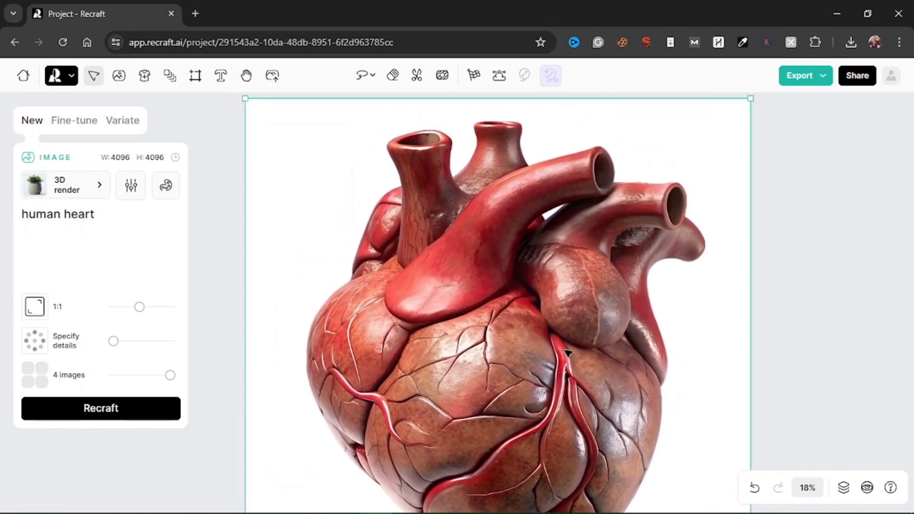
scroll(568, 353, "up", 1)
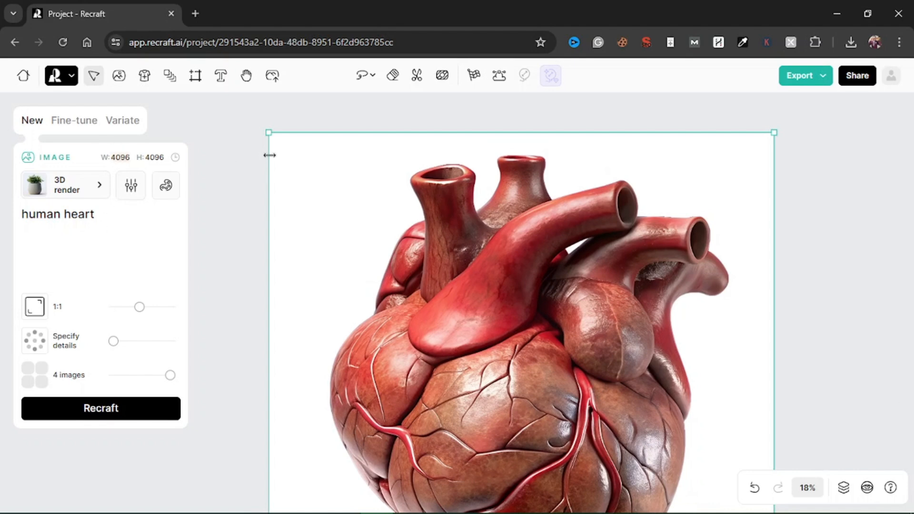
left_click_drag(541, 292, 506, 220)
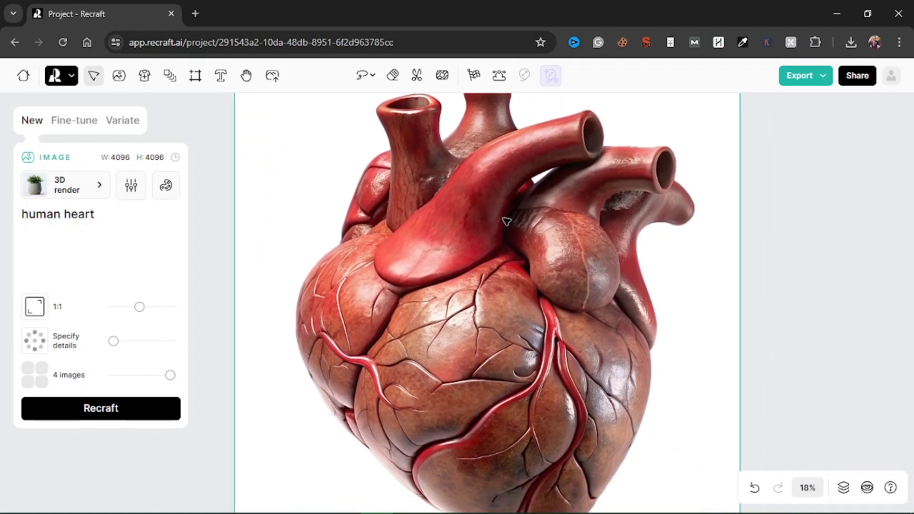
left_click_drag(507, 222, 526, 238)
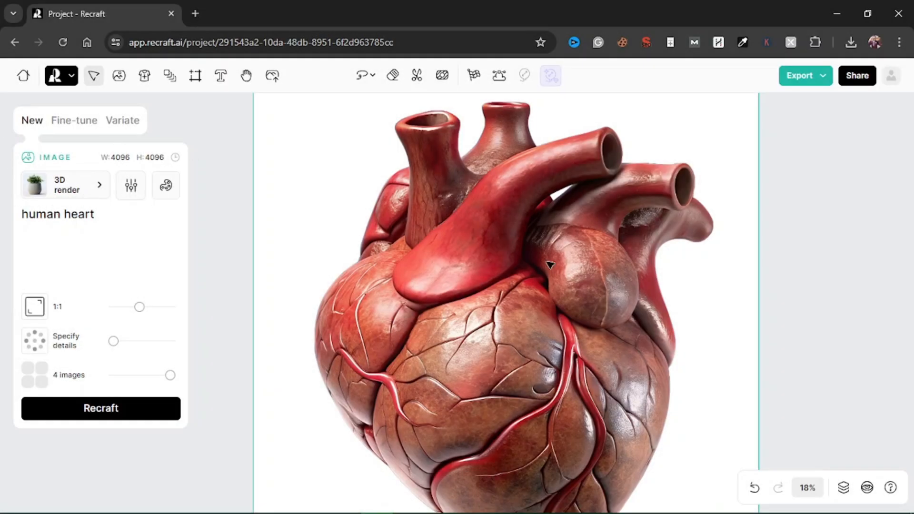
Review the actions available for the heart image, including style conversion, background removal and the export formats.
right_click(476, 270)
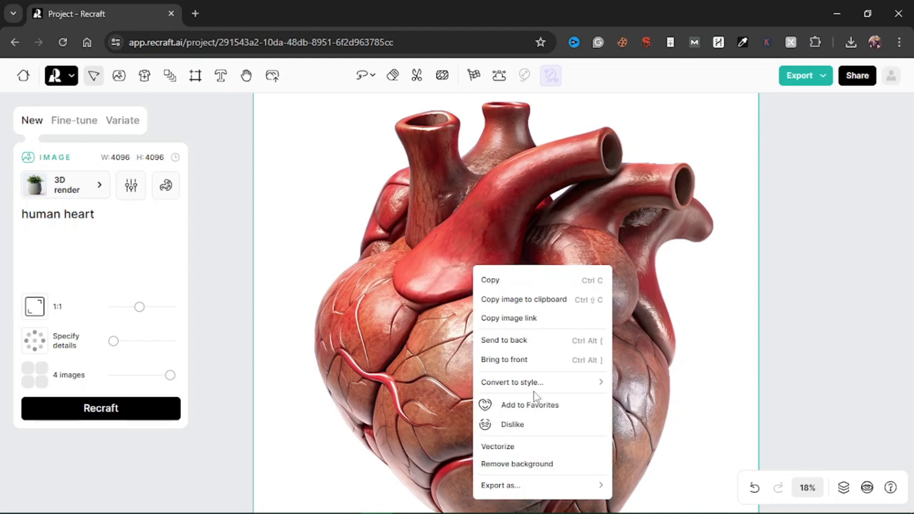
mouse_move(537, 384)
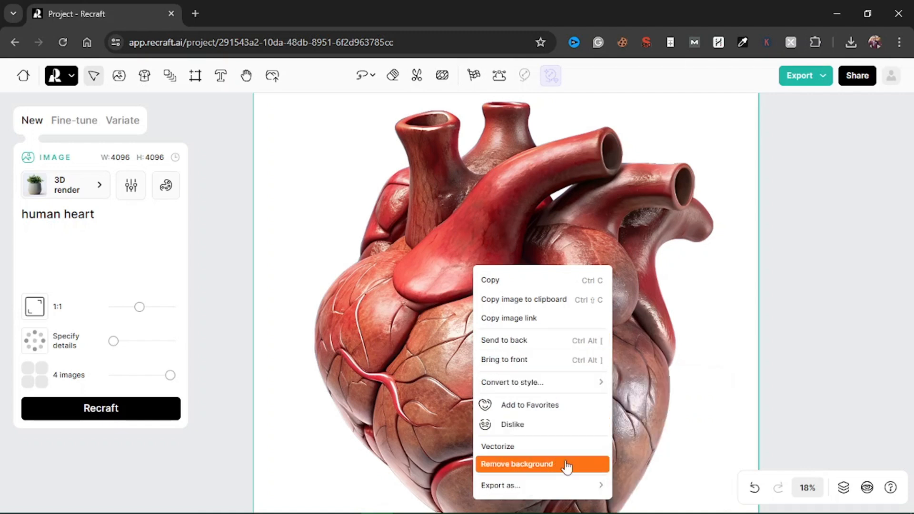
mouse_move(531, 491)
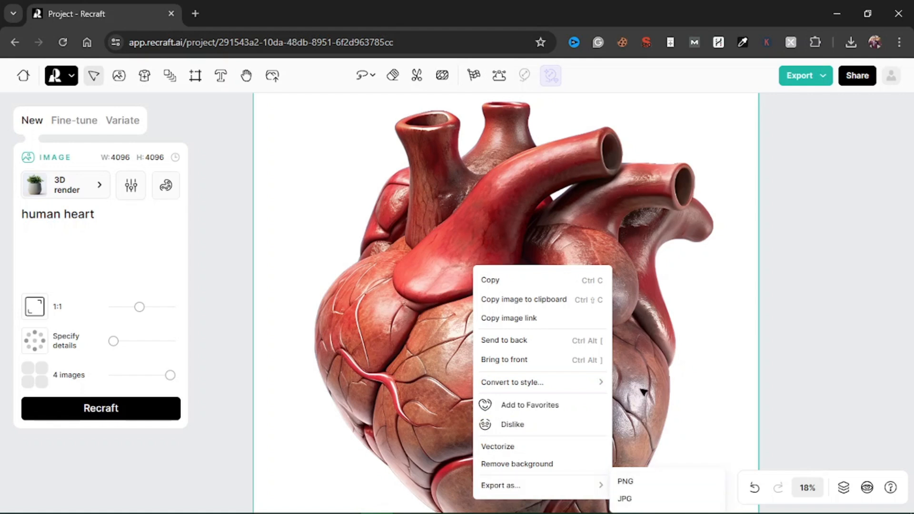
left_click(600, 228)
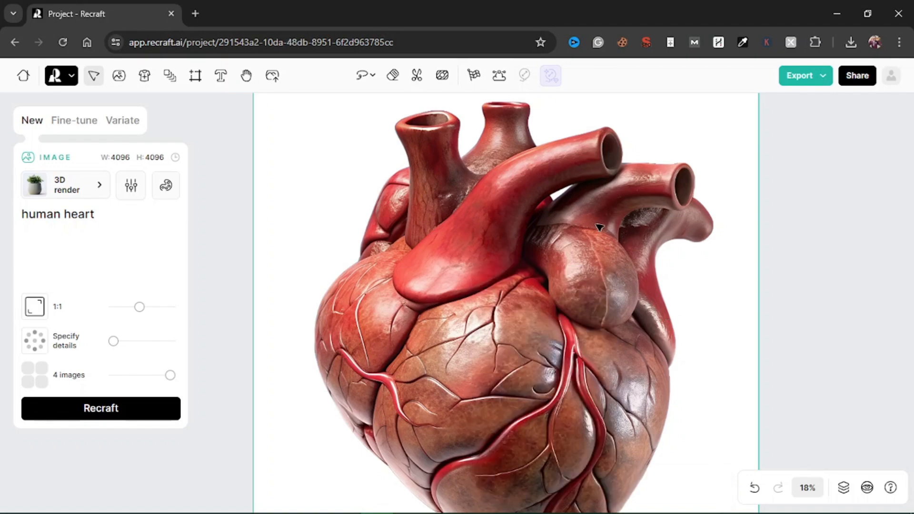
Shrink the upscaled heart image to about 2512 × 2512 and delete it from the canvas.
scroll(599, 228, "up", 2)
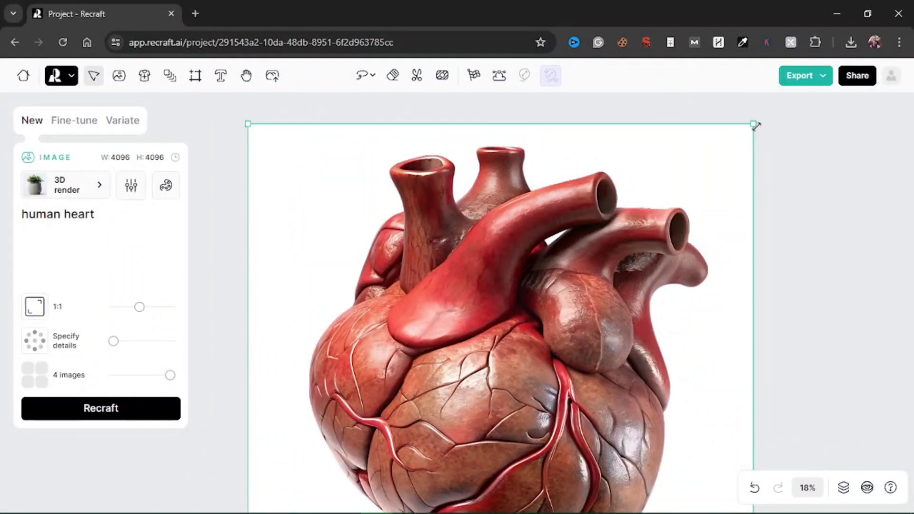
left_click_drag(754, 124, 616, 126)
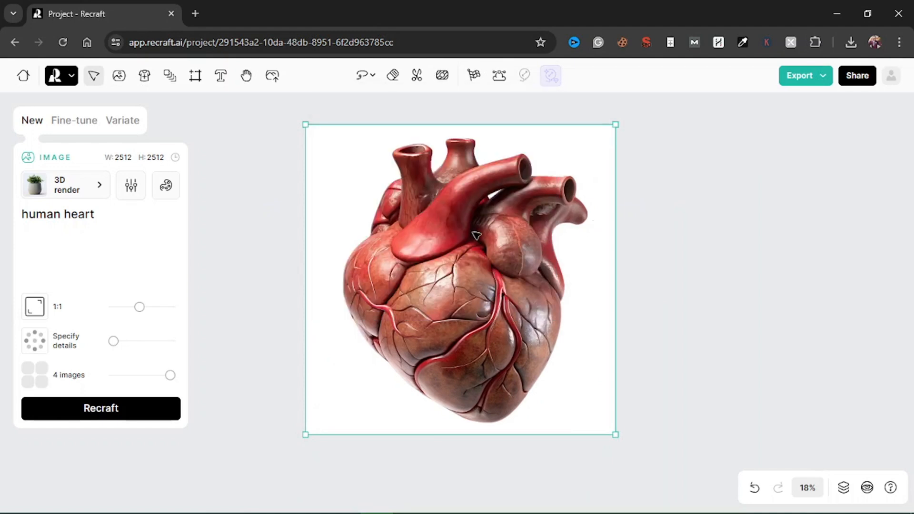
key("Delete")
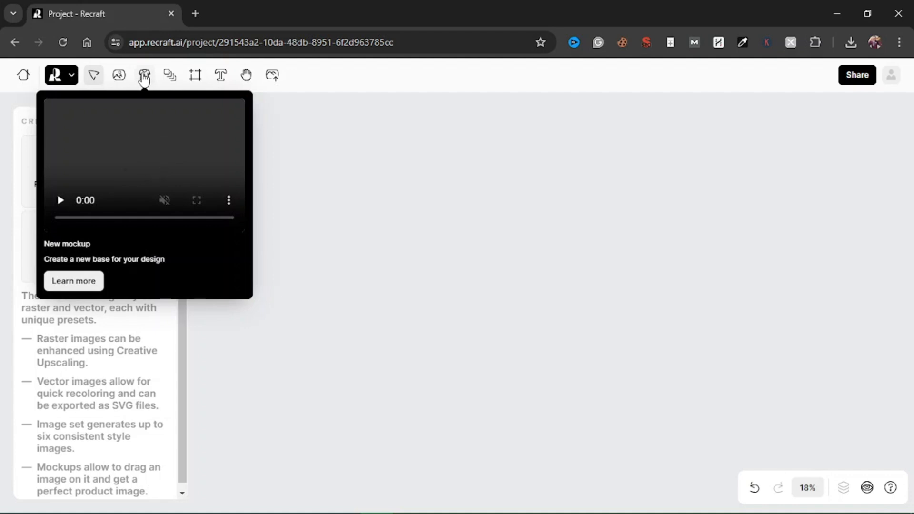
Add a new square mockup frame to the empty canvas and enlarge it to about 2229 × 2229.
left_click(144, 76)
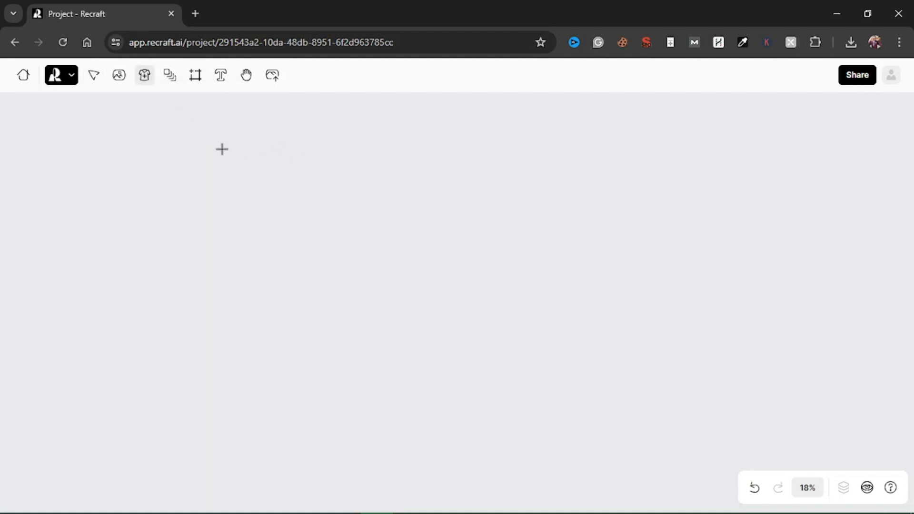
left_click(238, 122)
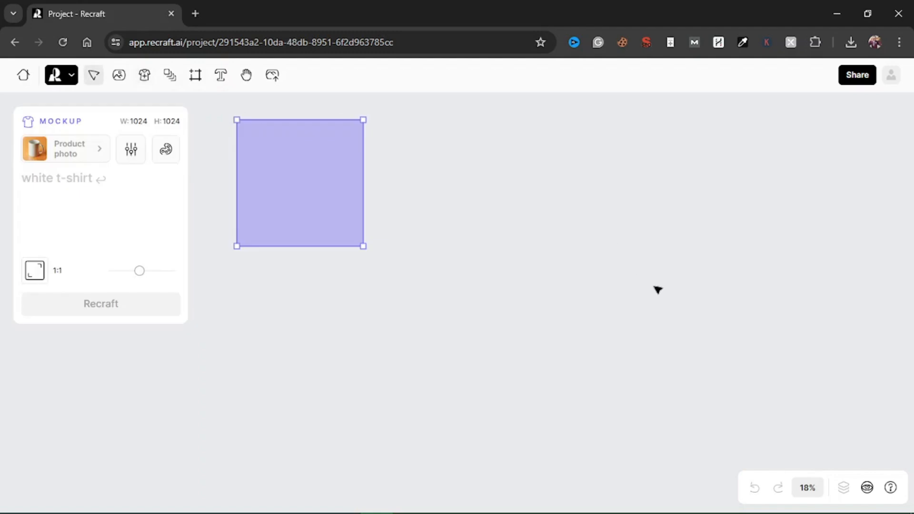
left_click_drag(307, 191, 336, 231)
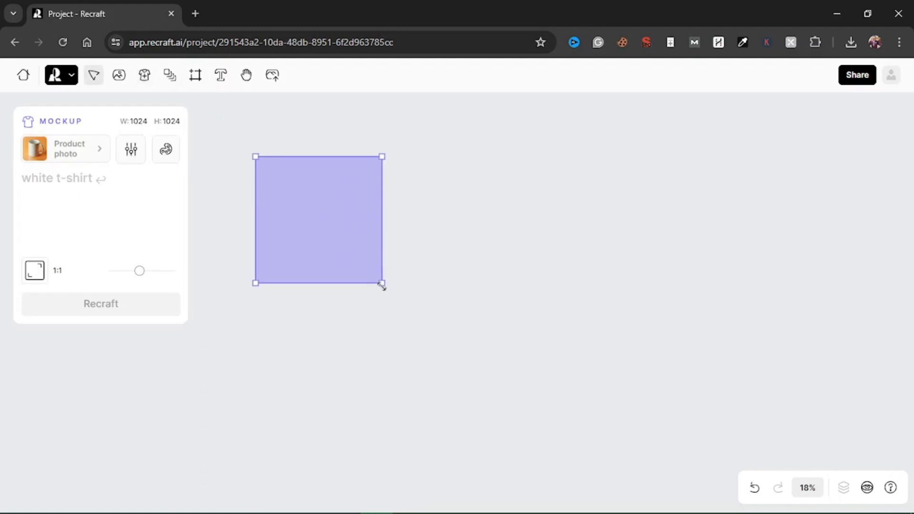
left_click_drag(382, 284, 530, 349)
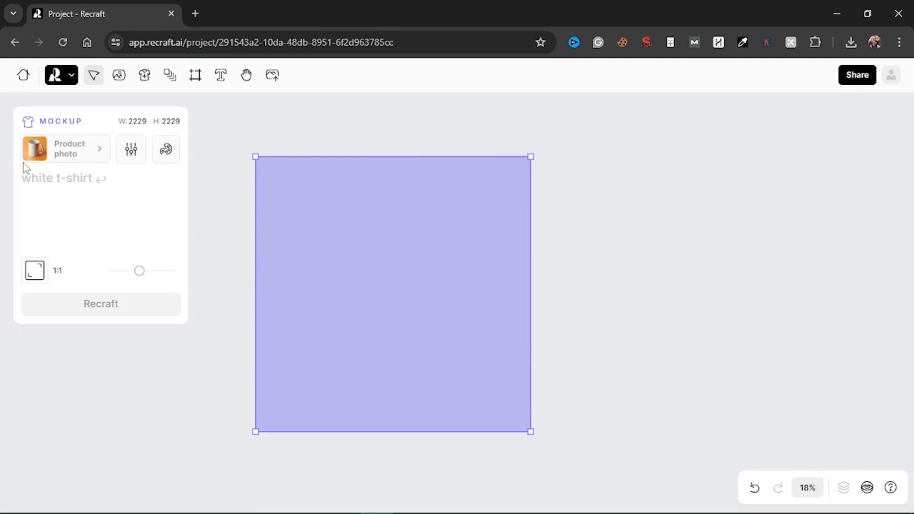
Generate the mockup from the prompt "A guy in his 30s standing with a blue T-shirt and pointing to his right".
left_click(76, 177)
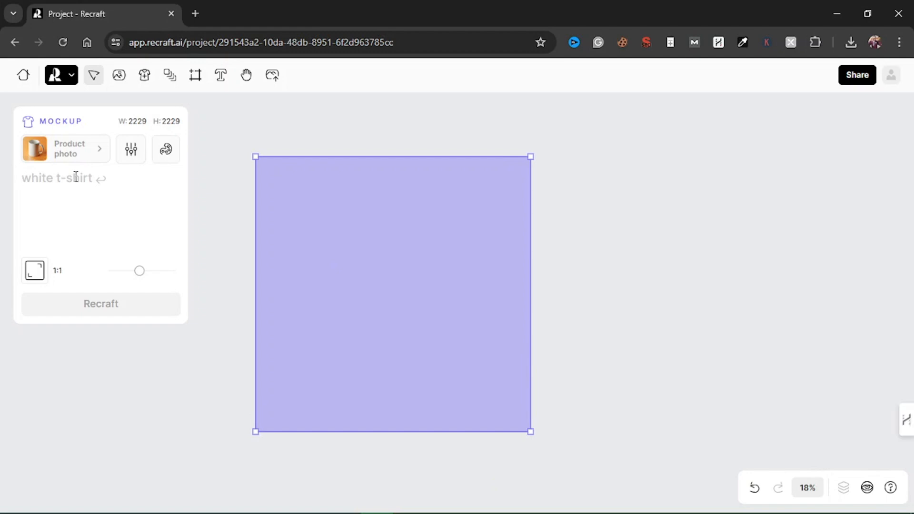
type("A guy in")
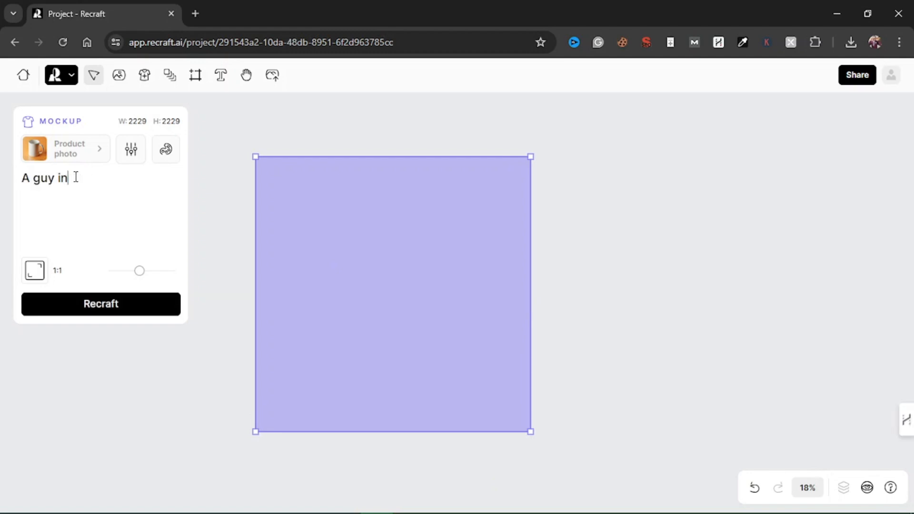
type(" bis 30s standing with")
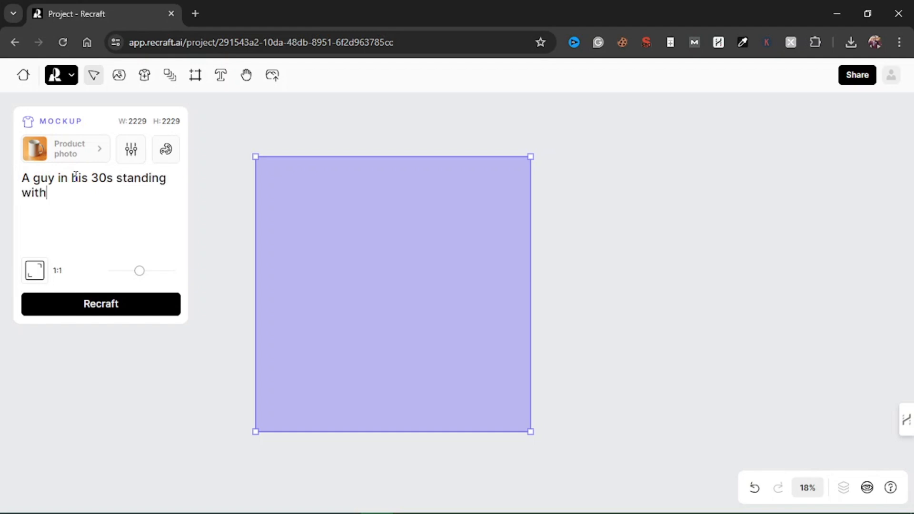
type(" a blue T-shirt and po")
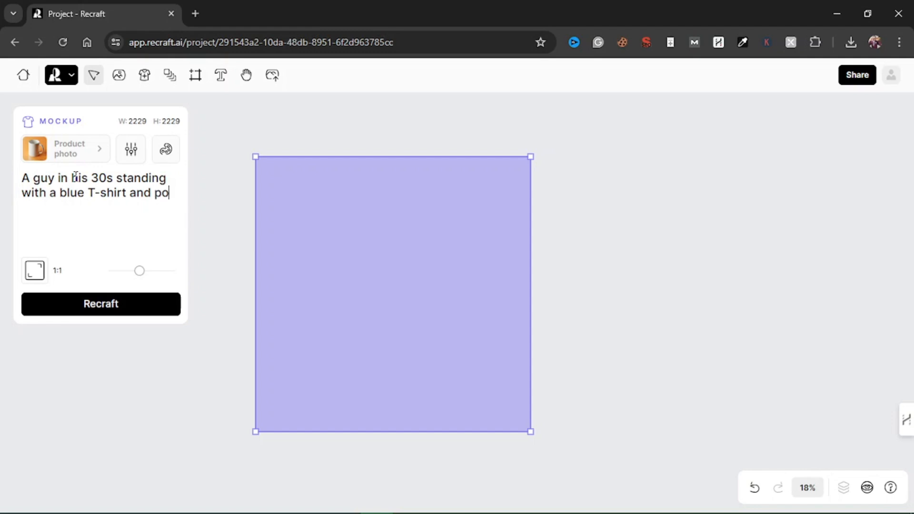
type("inting to his right")
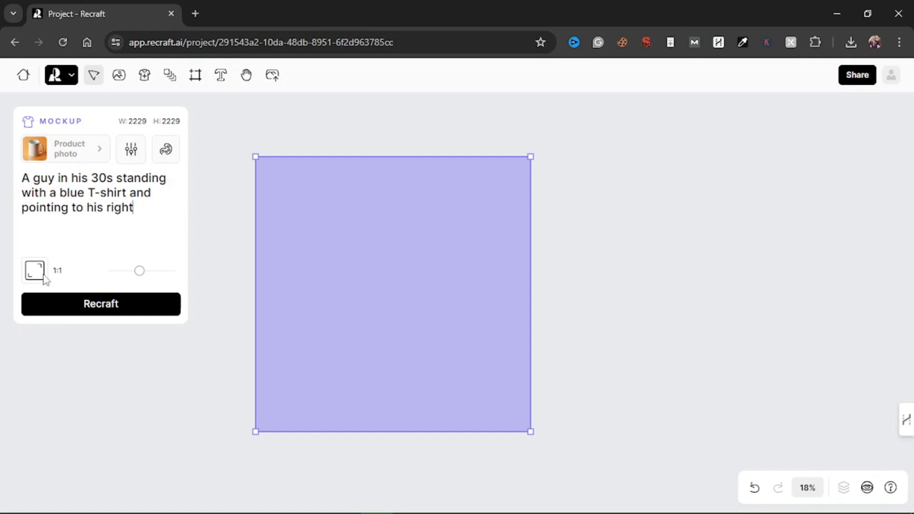
left_click(113, 307)
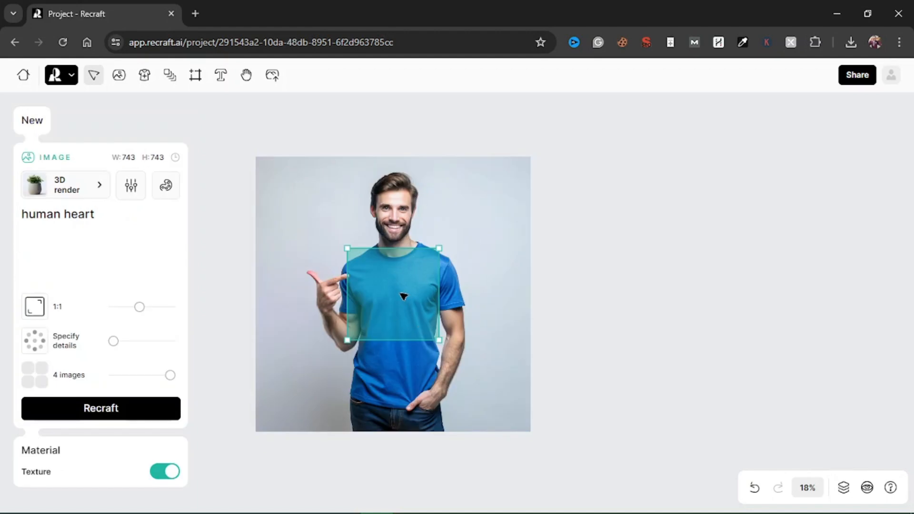
Move the design area slightly lower on the T-shirt and generate the "human heart" 3D render in it.
mouse_move(395, 292)
left_mouse_down()
mouse_move(416, 313)
mouse_move(394, 322)
mouse_move(401, 298)
mouse_move(427, 350)
mouse_move(408, 312)
mouse_move(370, 311)
mouse_move(404, 303)
mouse_move(393, 304)
left_mouse_up()
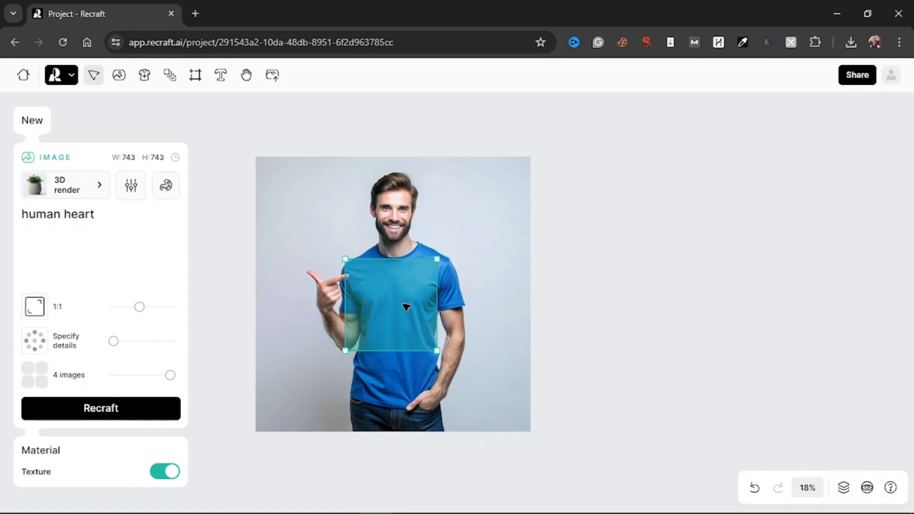
left_click_drag(407, 307, 405, 307)
left_click(105, 211)
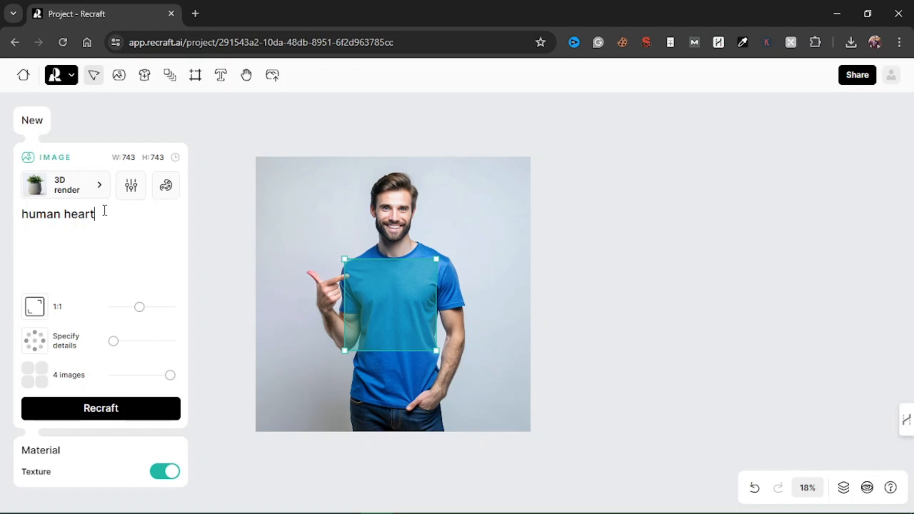
left_click(118, 412)
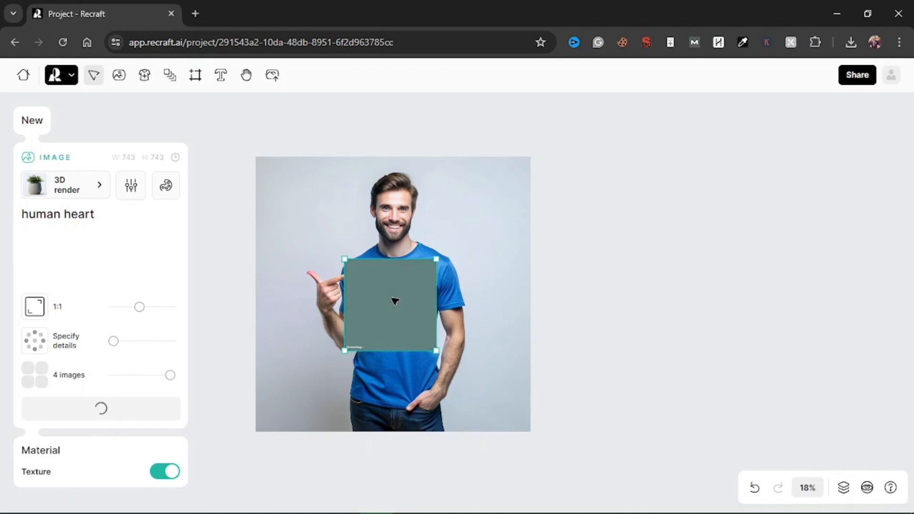
Move the heart design to the man's shoulder and back to the centre of the T-shirt, then deselect it.
left_click_drag(394, 300, 481, 258)
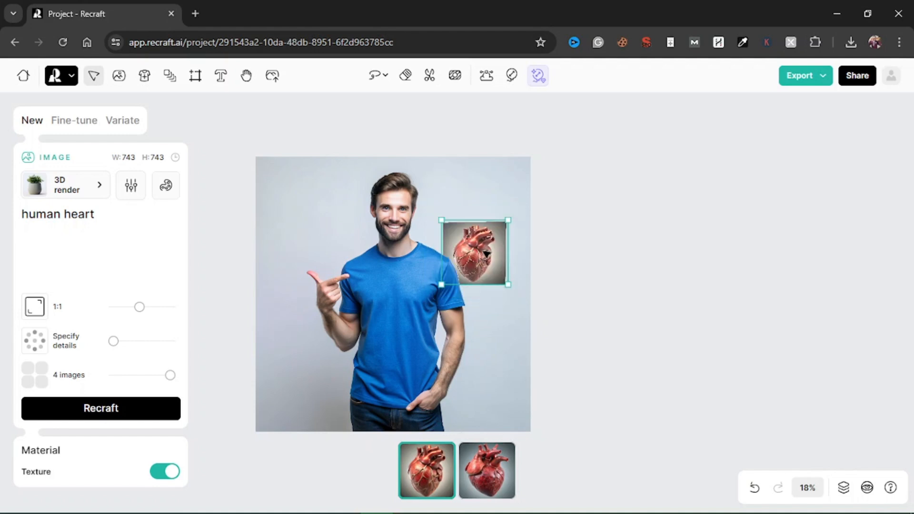
left_click_drag(486, 254, 407, 312)
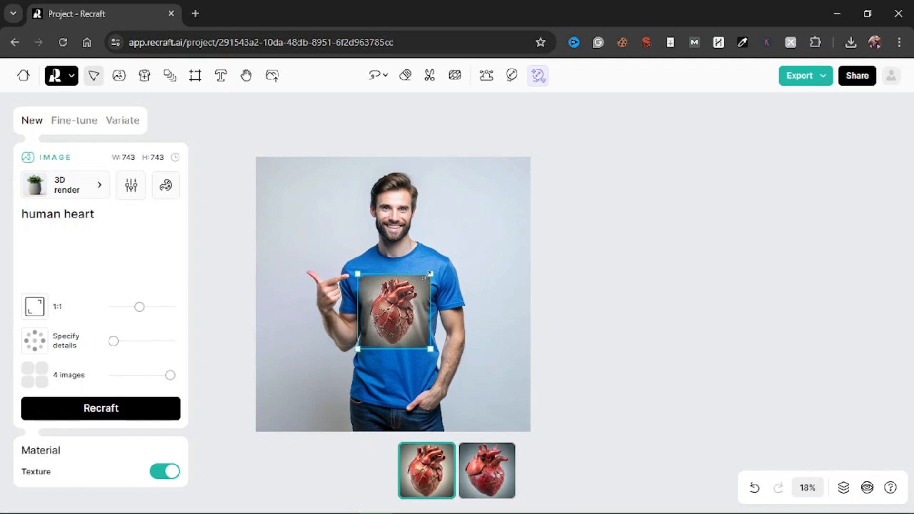
left_click(473, 255)
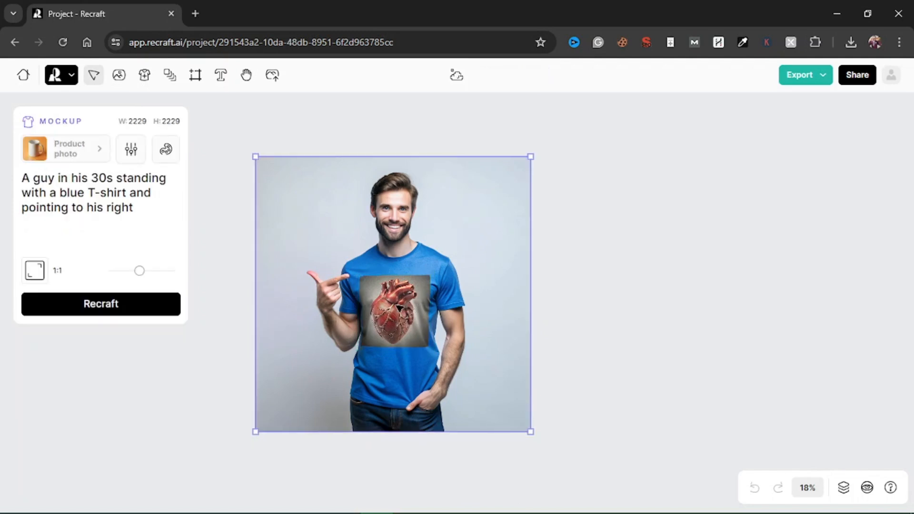
Remove the background of the heart design on the T-shirt and shift the cutout toward the hand-in-pocket side.
left_click(399, 309)
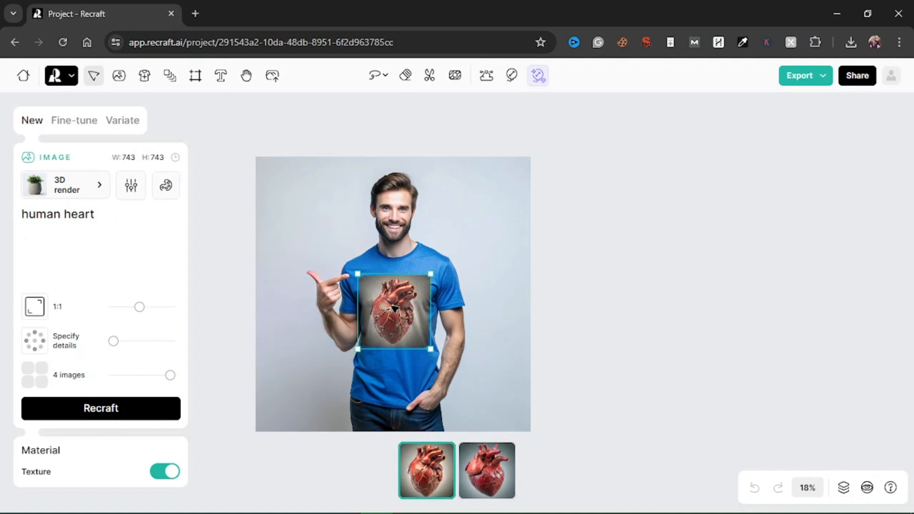
right_click(395, 309)
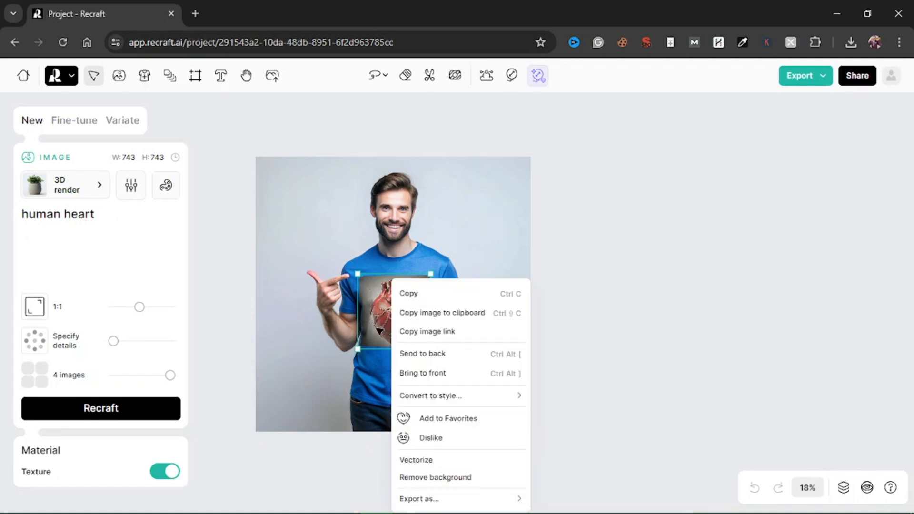
left_click(455, 478)
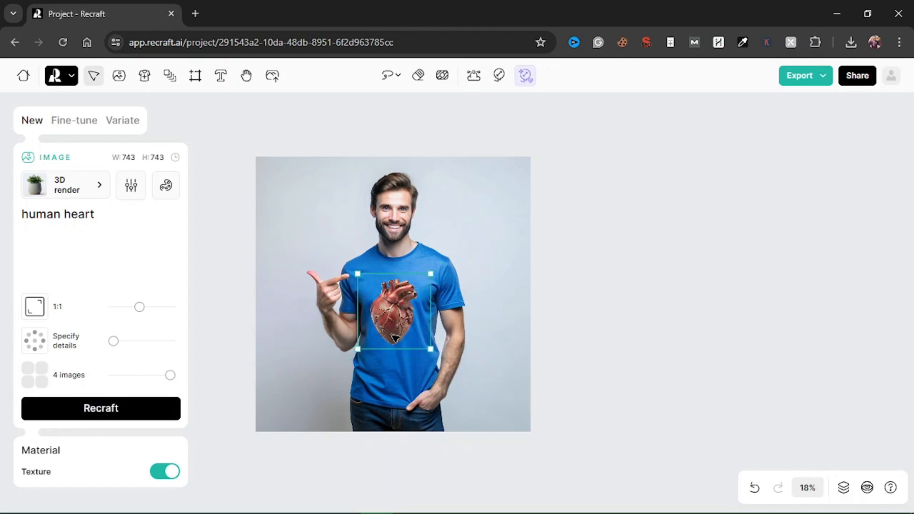
left_click_drag(408, 317, 430, 322)
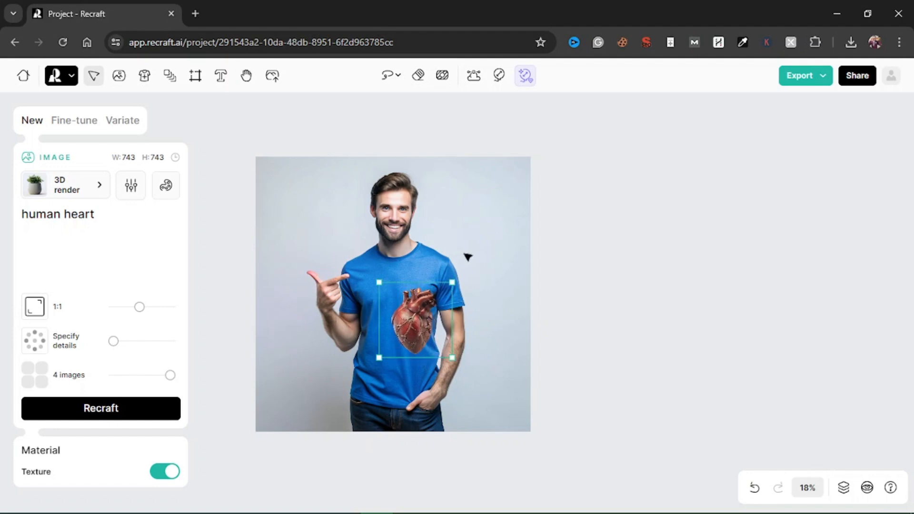
Check the mockup without the heart selected and move the heart design back to the centre of the T-shirt's chest.
left_click(482, 260)
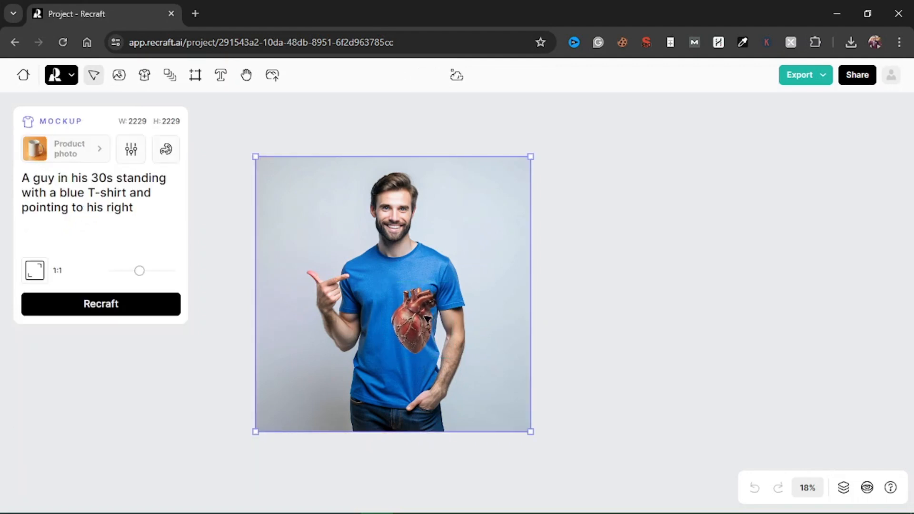
left_click_drag(427, 317, 407, 306)
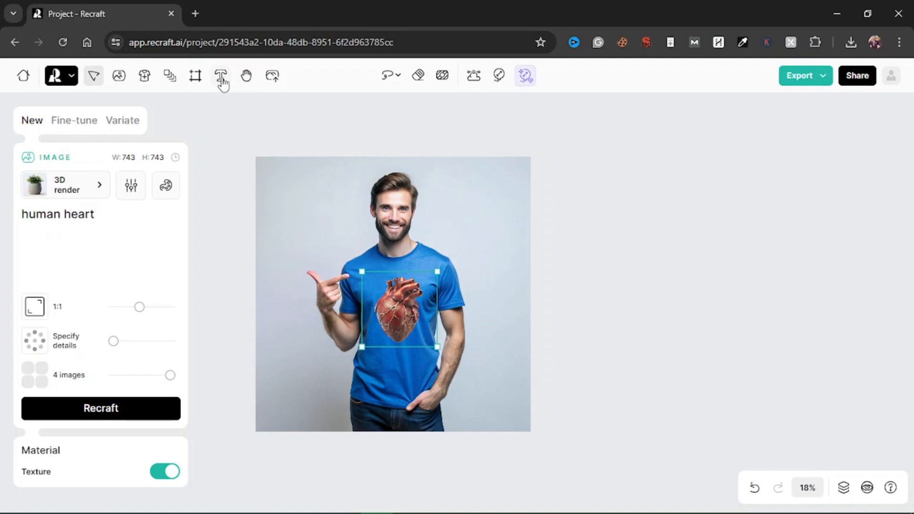
left_click(221, 84)
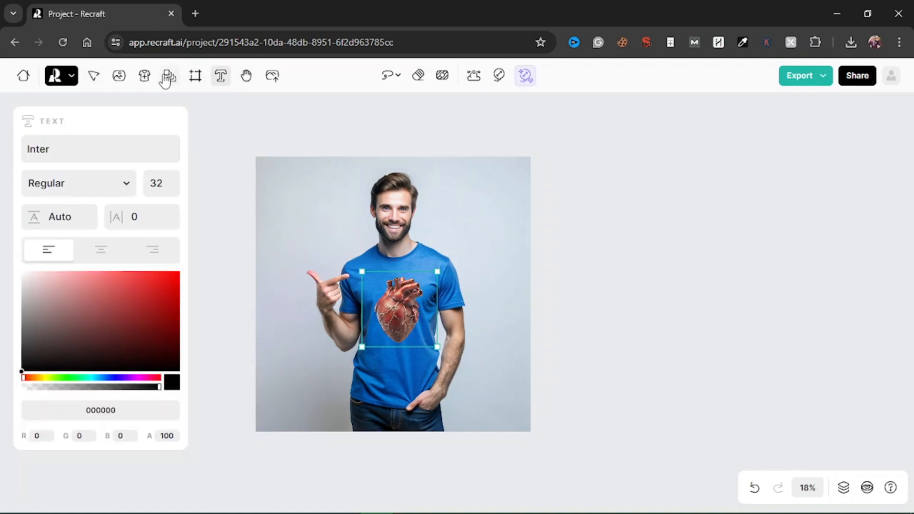
mouse_move(170, 78)
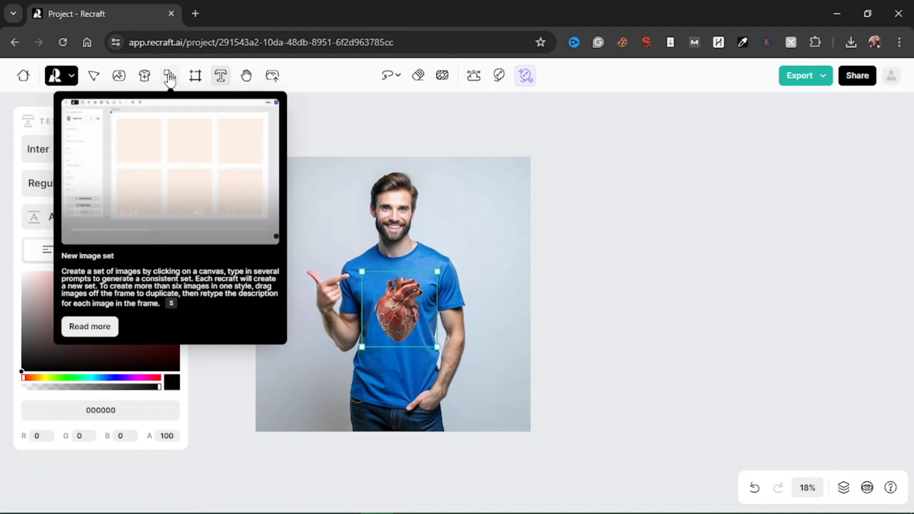
left_click(170, 78)
left_click(641, 161)
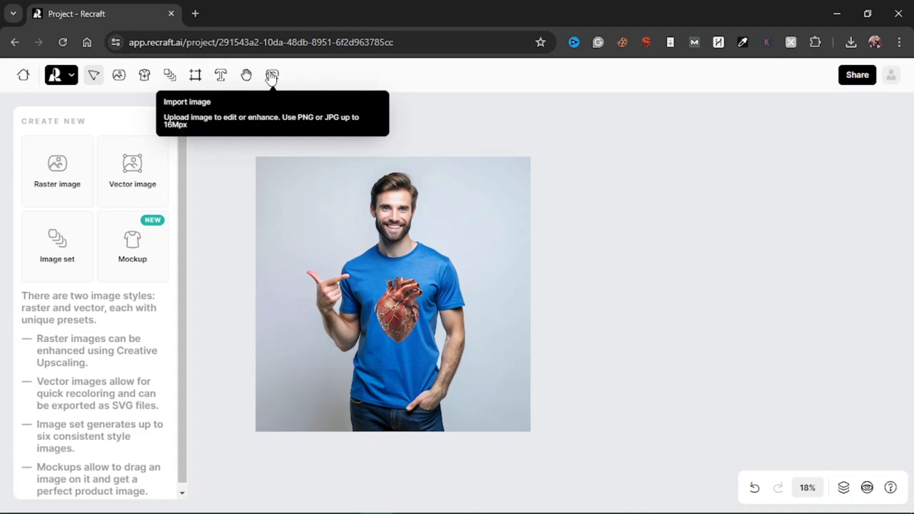
Import the photo of the man in a blue T-shirt beside the mockup and enlarge it to about 2668 × 2668.
left_click(669, 234)
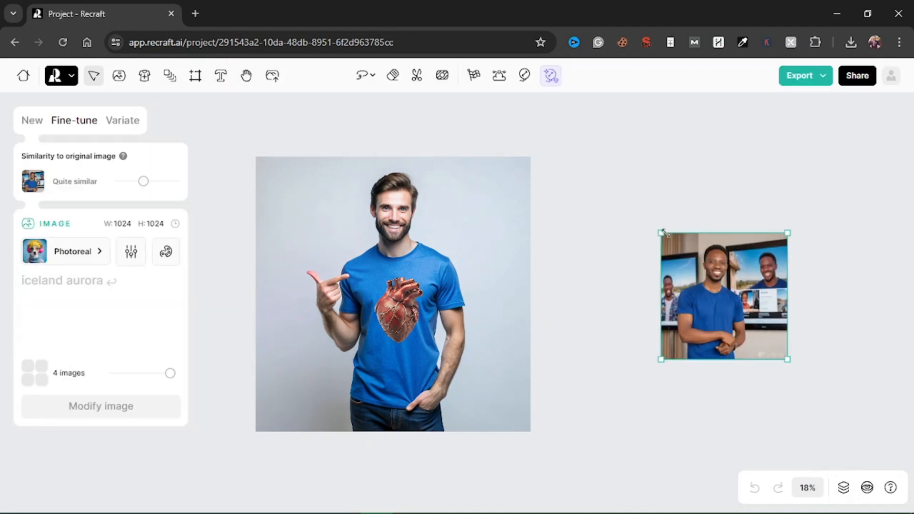
left_click_drag(663, 231, 542, 175)
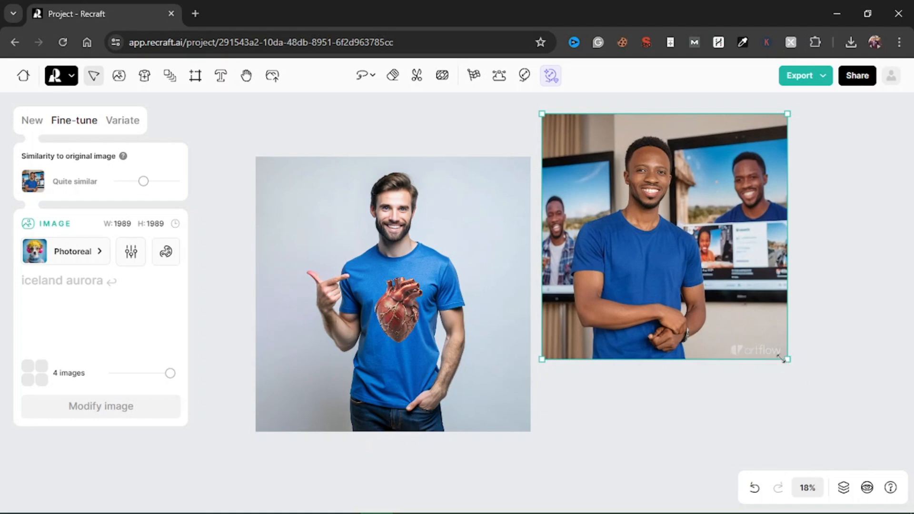
left_click_drag(788, 362, 850, 421)
left_click_drag(851, 387, 872, 417)
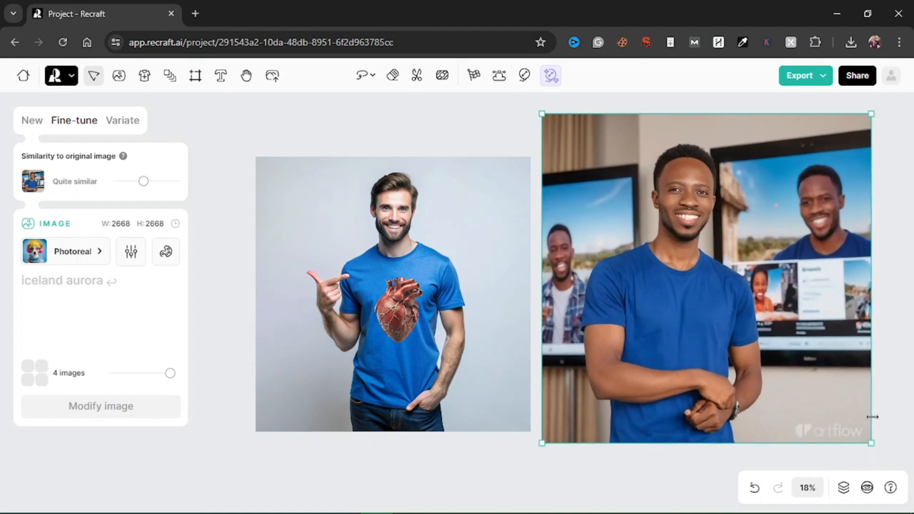
Remove the background of the imported photo, move the cutout over the mockup's edge and back beside the mockup.
right_click(666, 222)
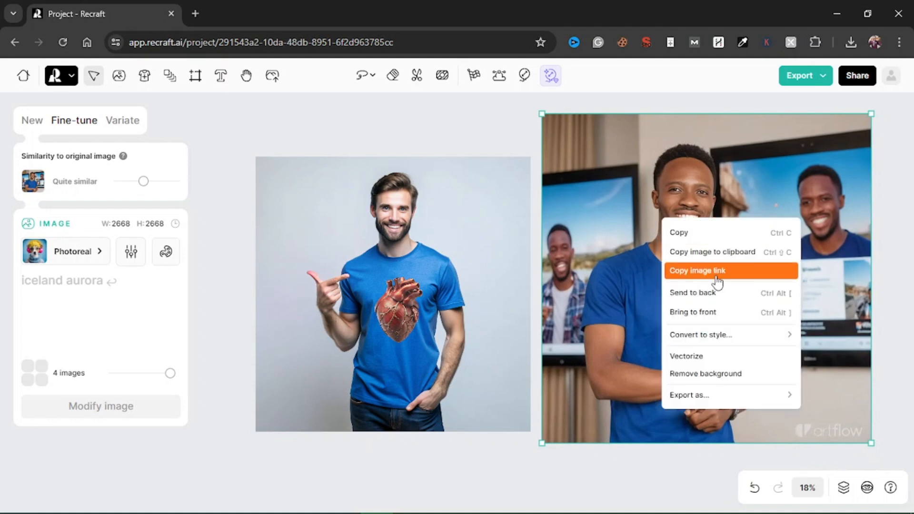
left_click(700, 374)
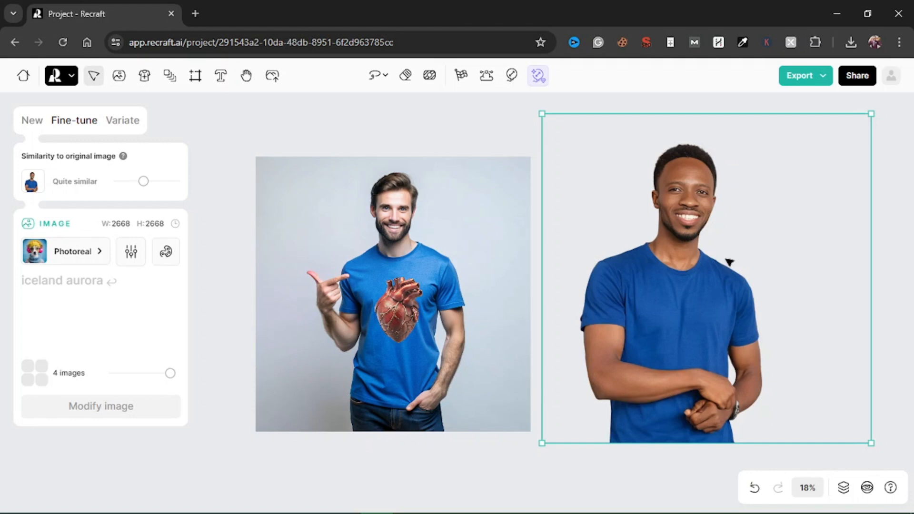
left_click_drag(729, 262, 667, 277)
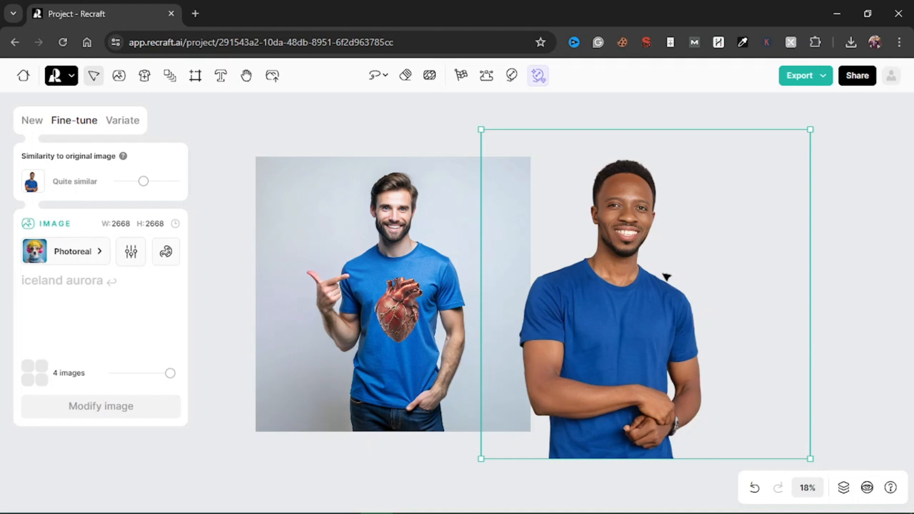
left_click_drag(667, 276, 736, 277)
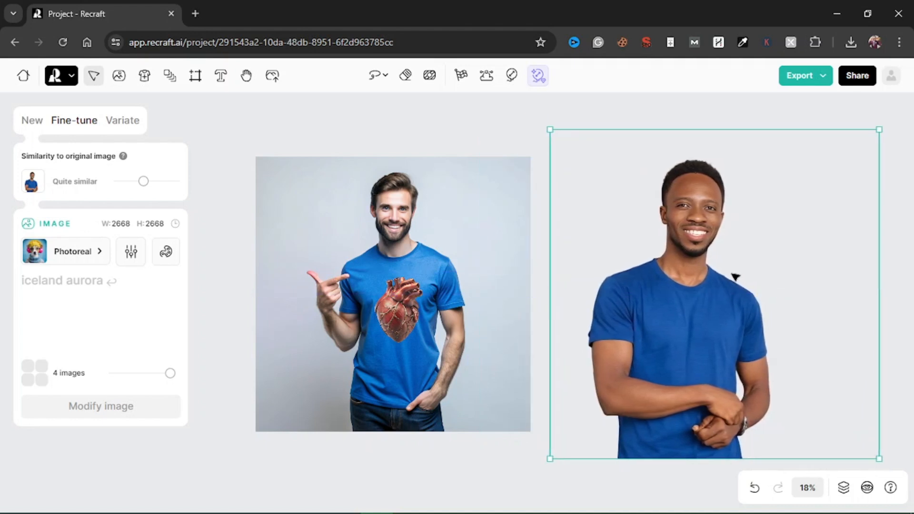